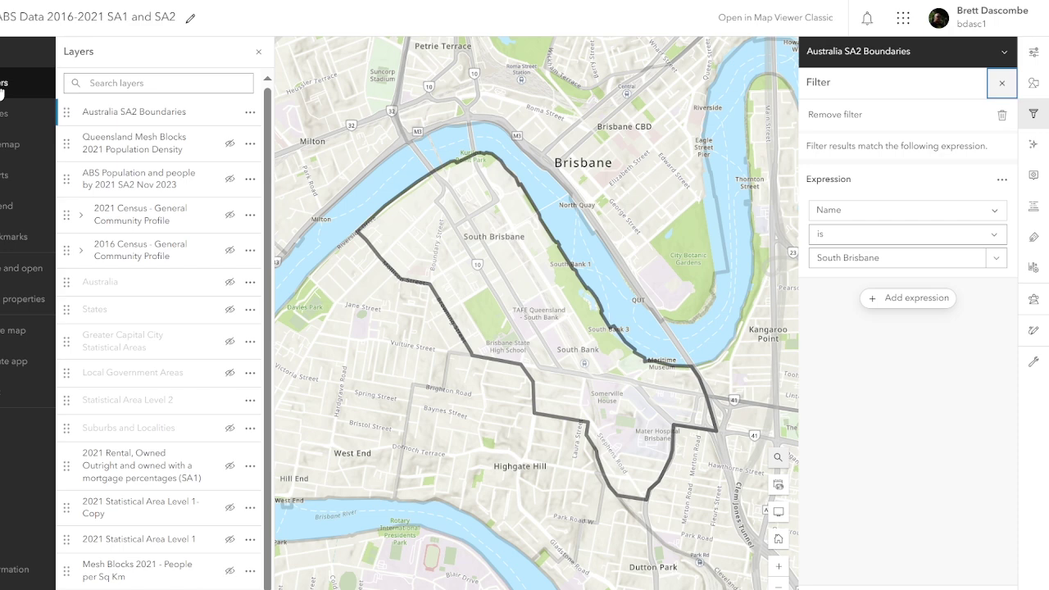
# Turn on the Queensland Mesh Blocks 2021 Population Density layer and review its legend's density classes
pyautogui.click(1001, 180)
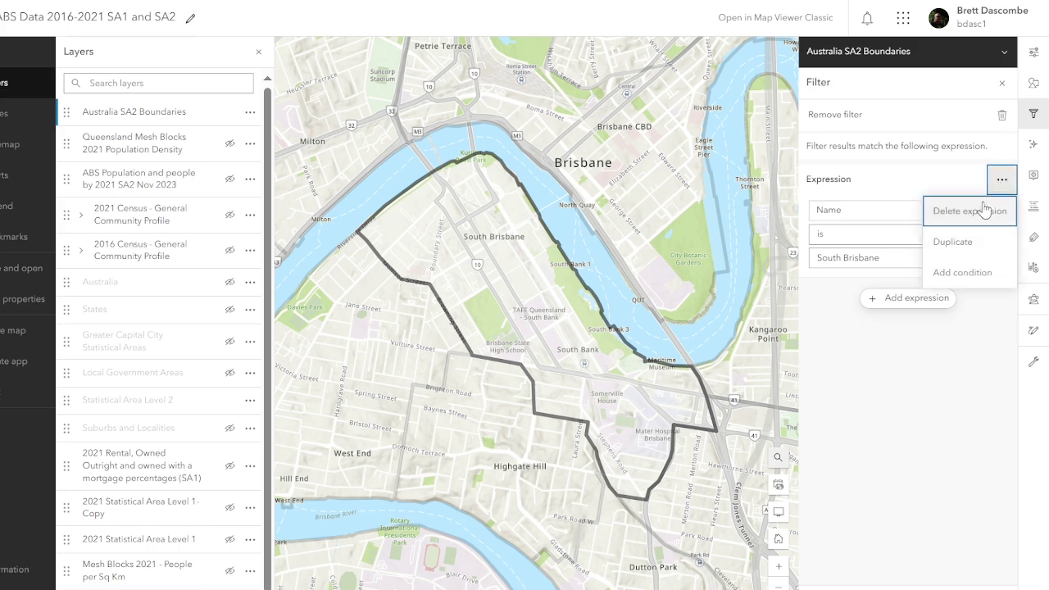
pyautogui.click(949, 185)
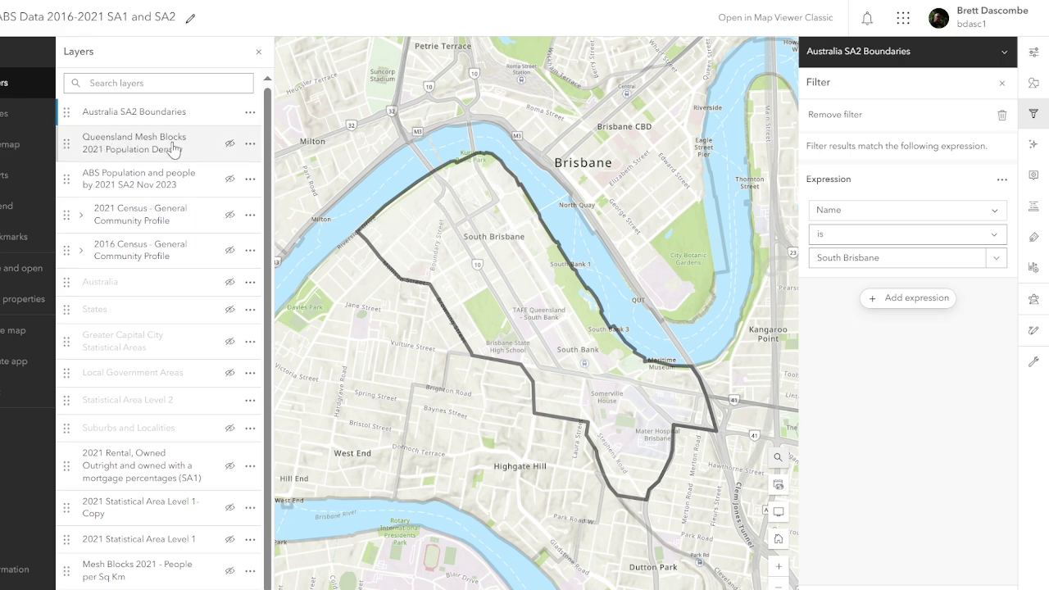
pyautogui.click(230, 145)
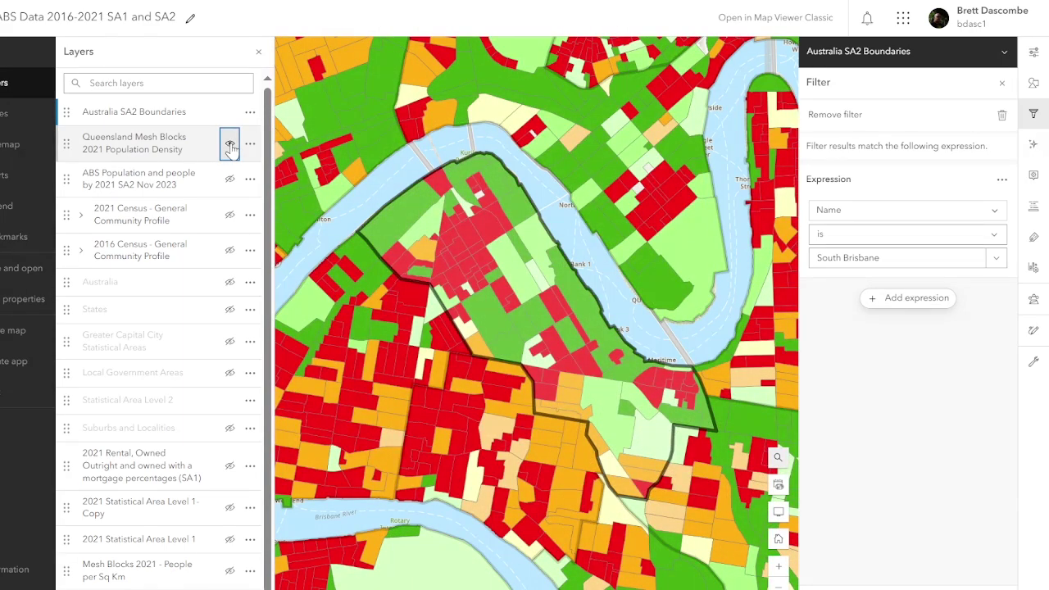
pyautogui.click(7, 205)
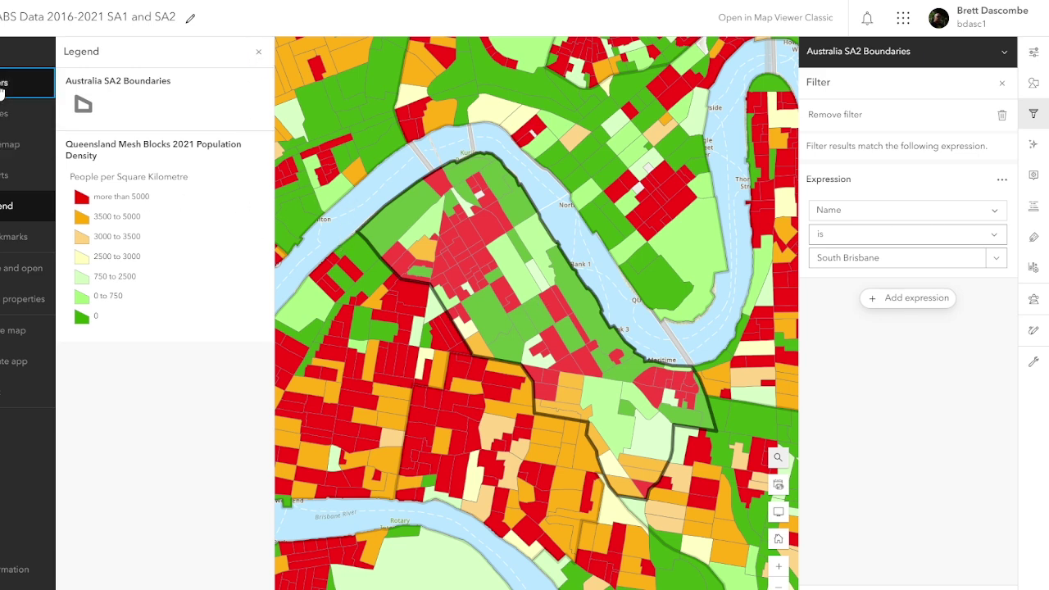
pyautogui.click(4, 84)
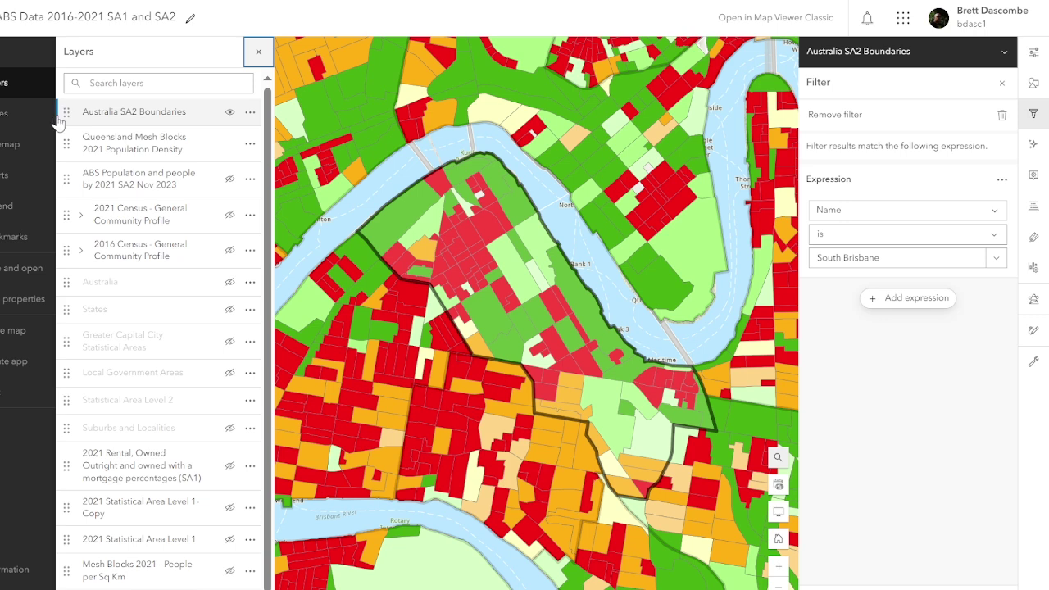
# Duplicate the density layer, keep the original above the hidden -Copy, and select the original
pyautogui.click(250, 144)
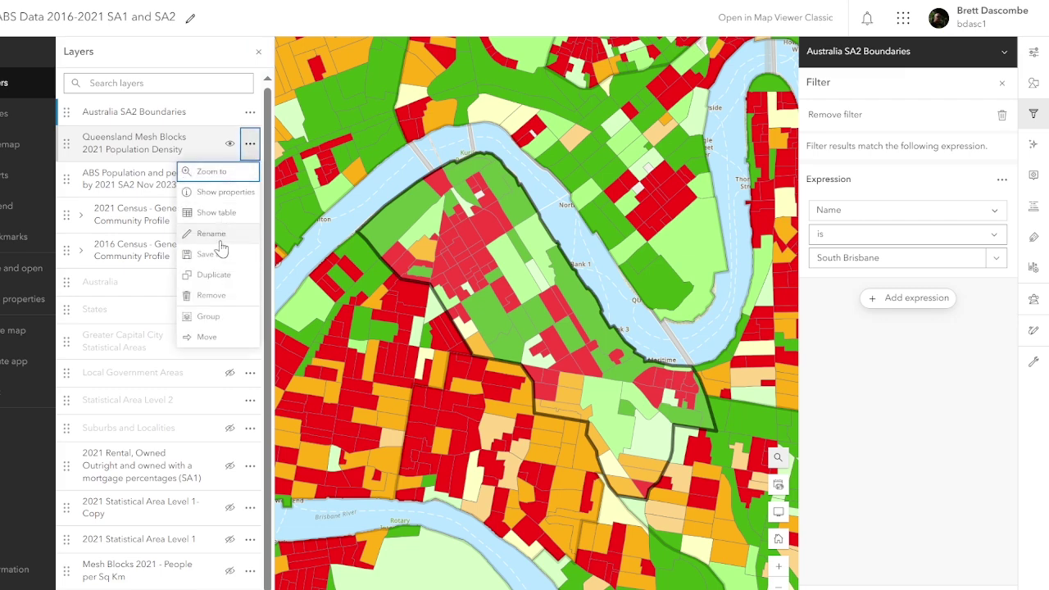
pyautogui.click(211, 276)
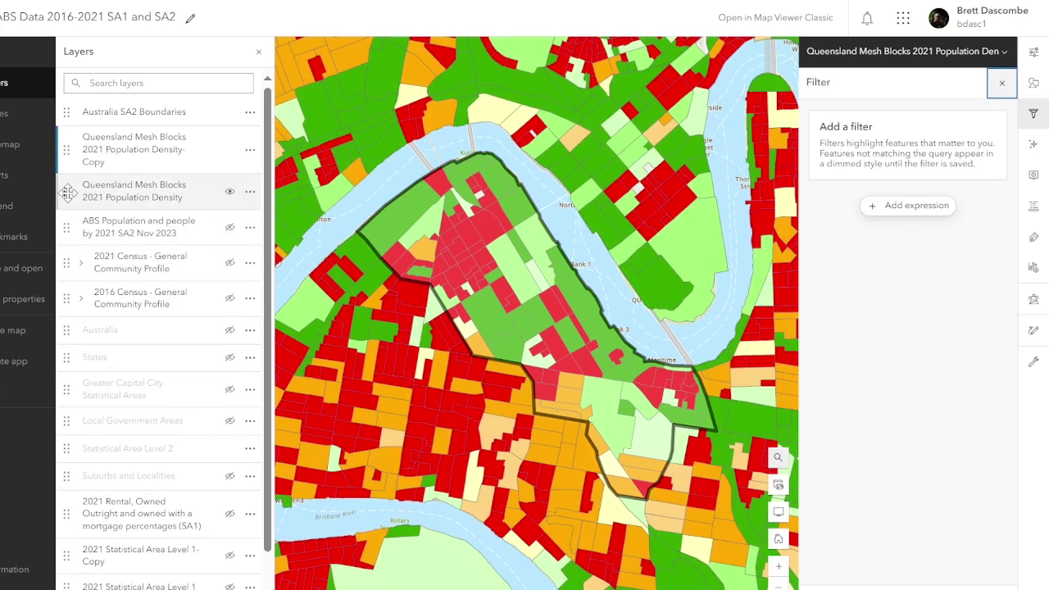
pyautogui.moveTo(66, 192); pyautogui.dragTo(66, 141)
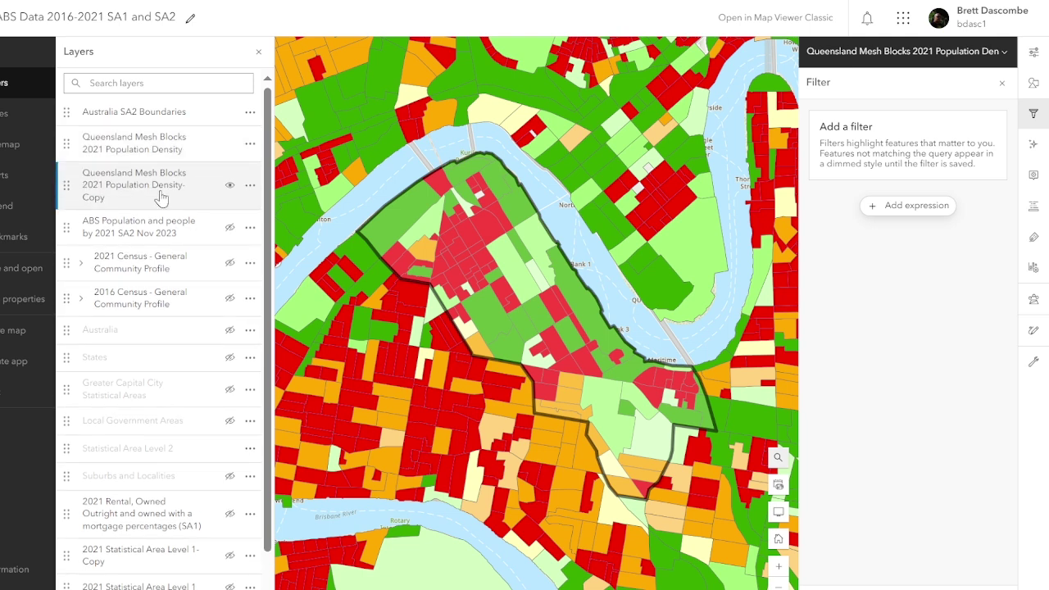
pyautogui.click(230, 186)
pyautogui.click(112, 145)
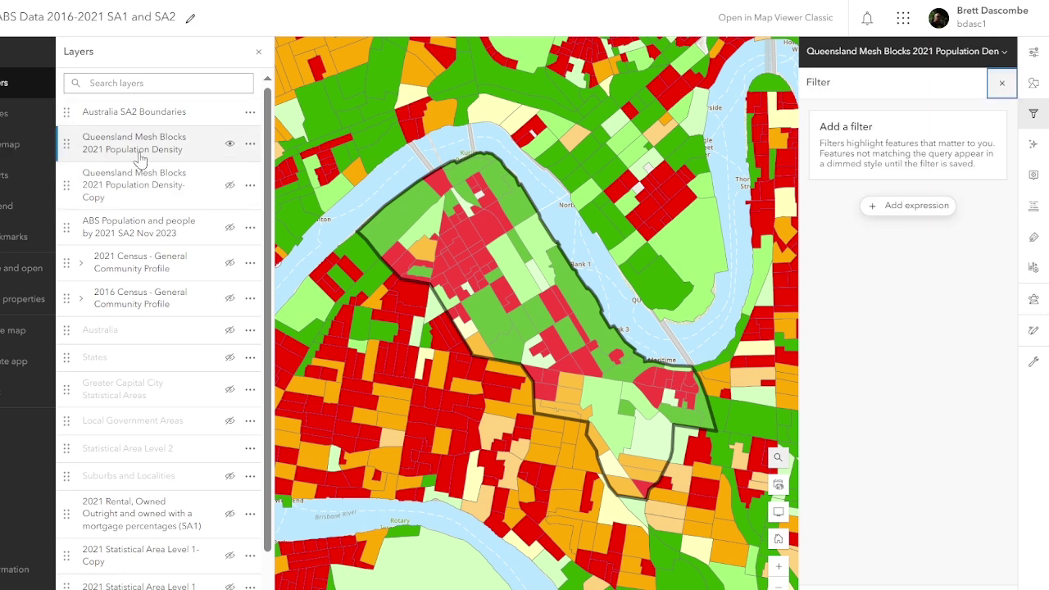
# Add the filter expression SA2_NAME21 is South Brisbane to the original density layer
pyautogui.click(919, 210)
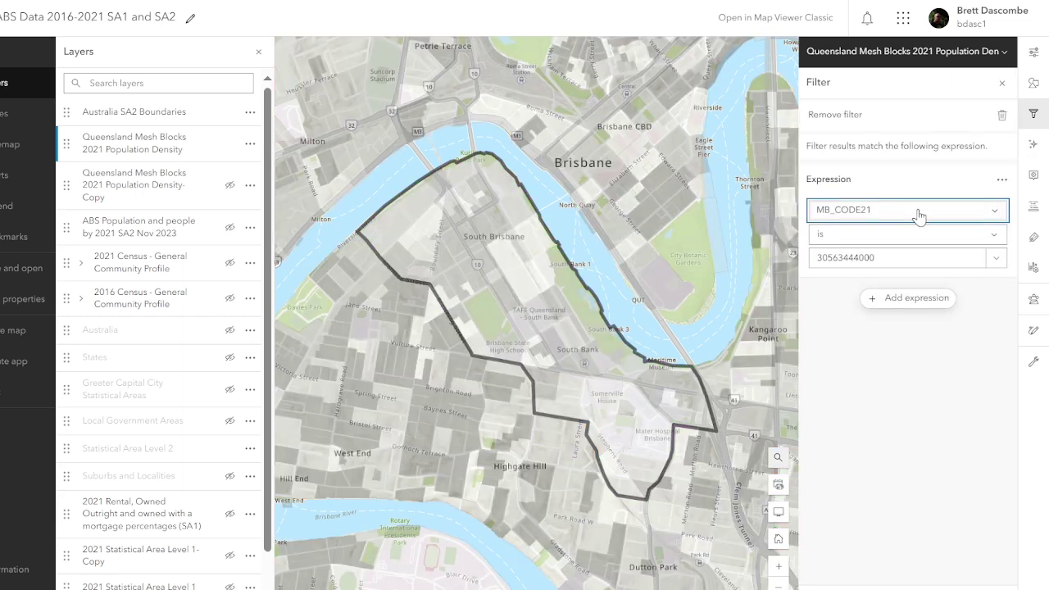
pyautogui.click(918, 213)
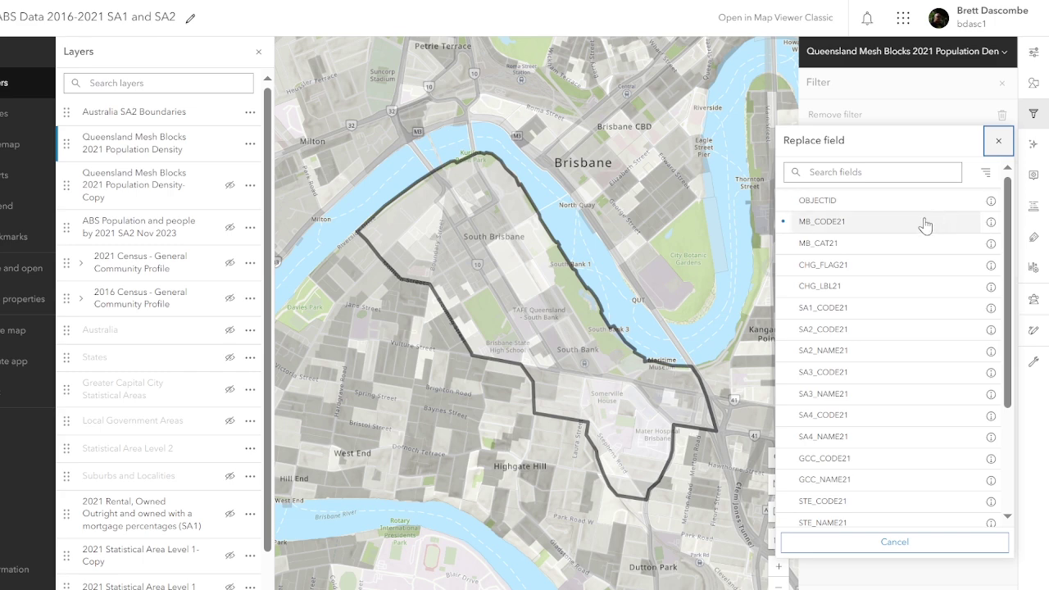
pyautogui.scroll(-2, 1014, 201)
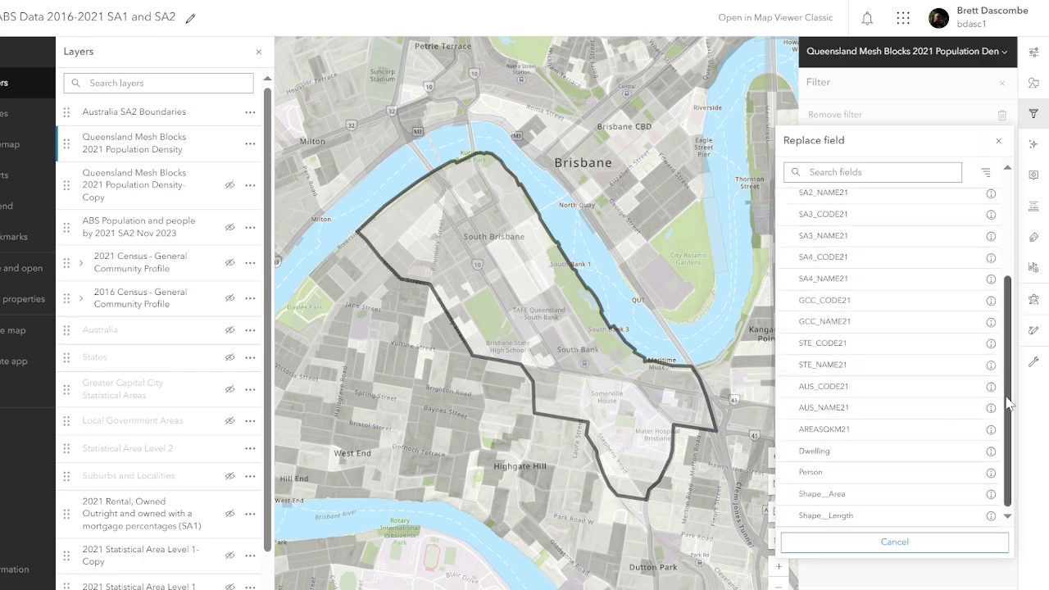
pyautogui.scroll(2, 942, 385)
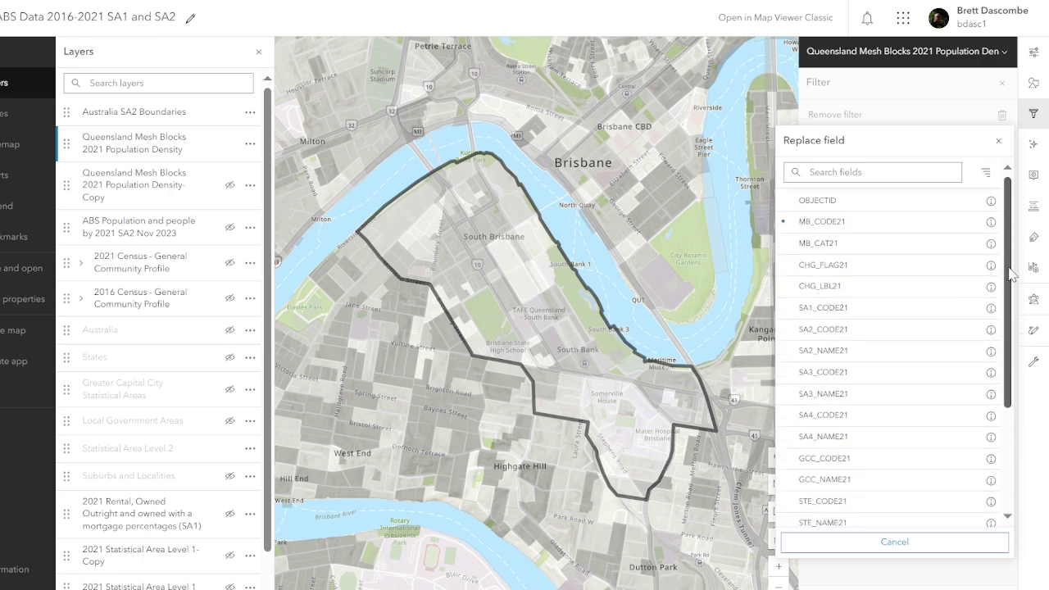
pyautogui.click(831, 352)
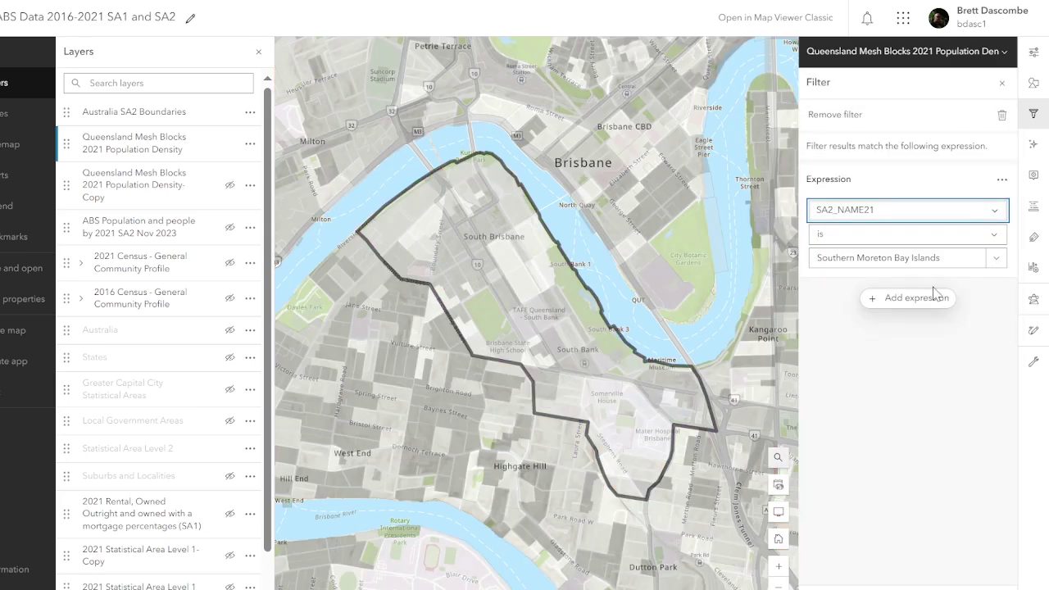
pyautogui.click(949, 259)
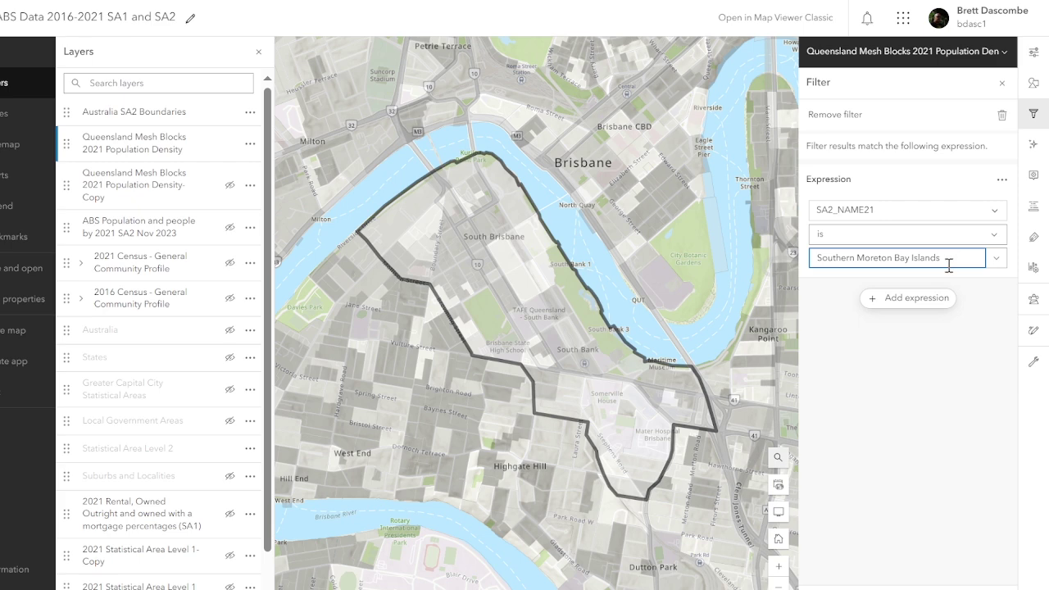
pyautogui.moveTo(959, 258); pyautogui.dragTo(816, 257)
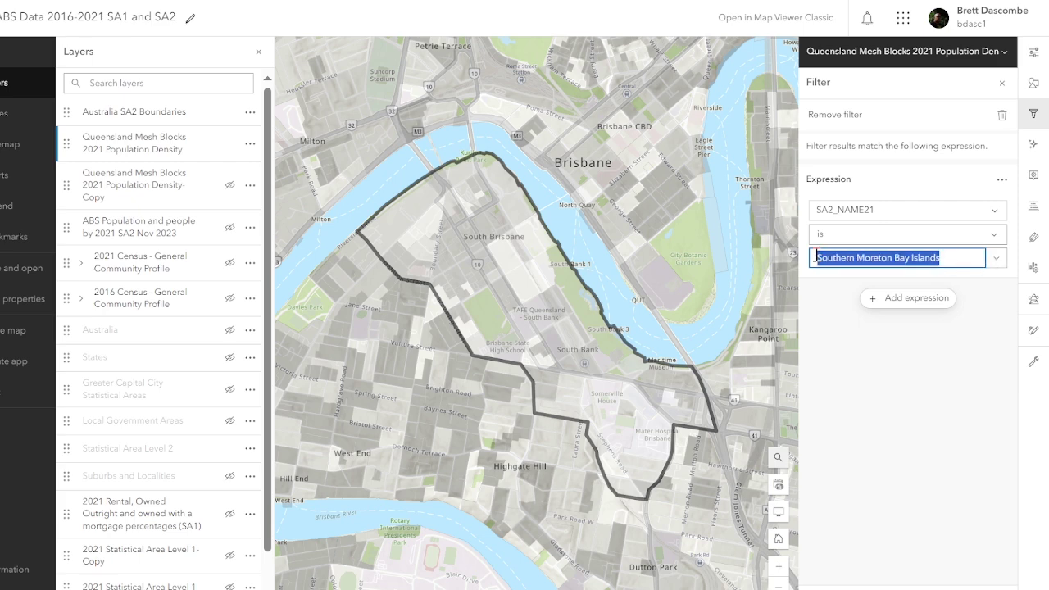
pyautogui.write('South B')
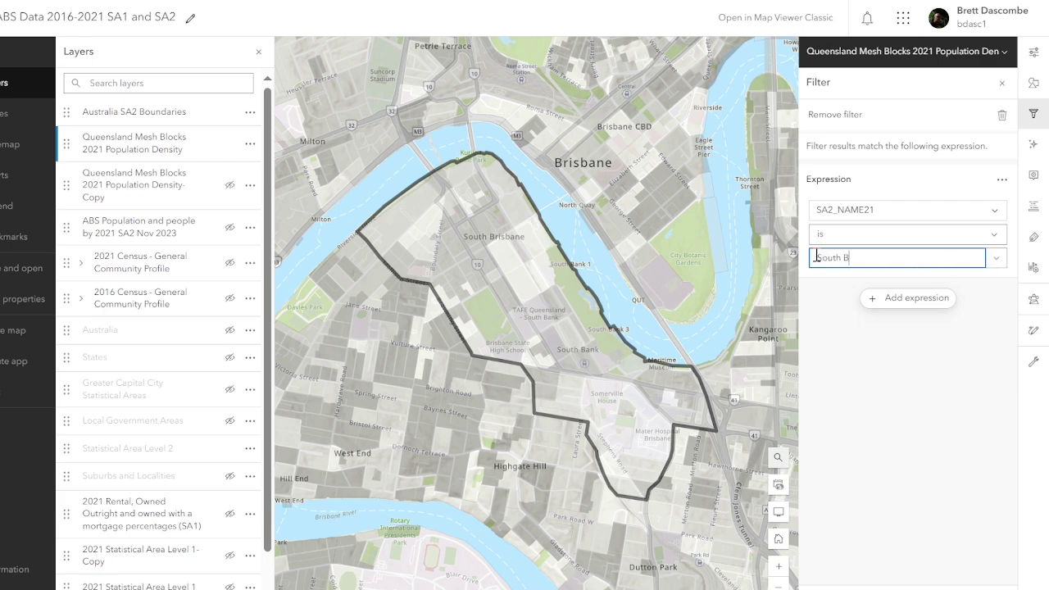
pyautogui.write('risbane')
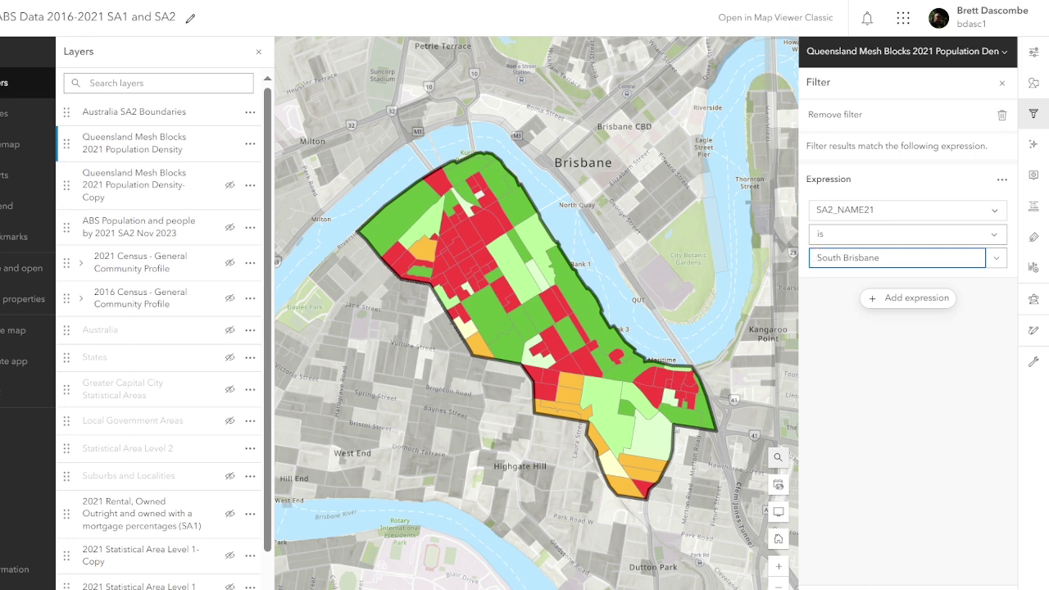
pyautogui.press('Escape')
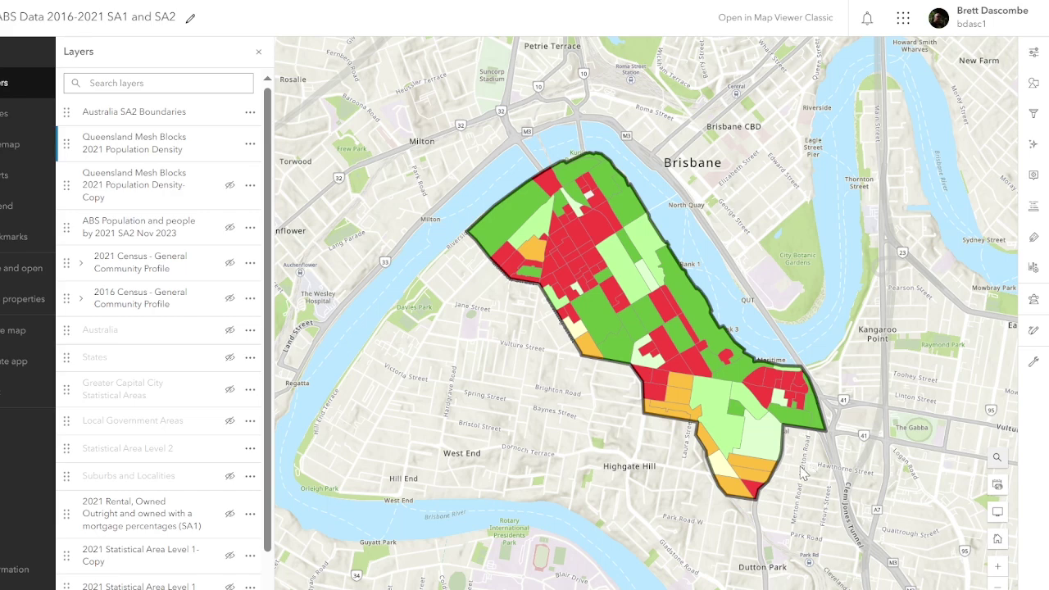
# Zoom and pan to South Brisbane, checking its popup: 2 sq km, 10,817 people
pyautogui.click(997, 566)
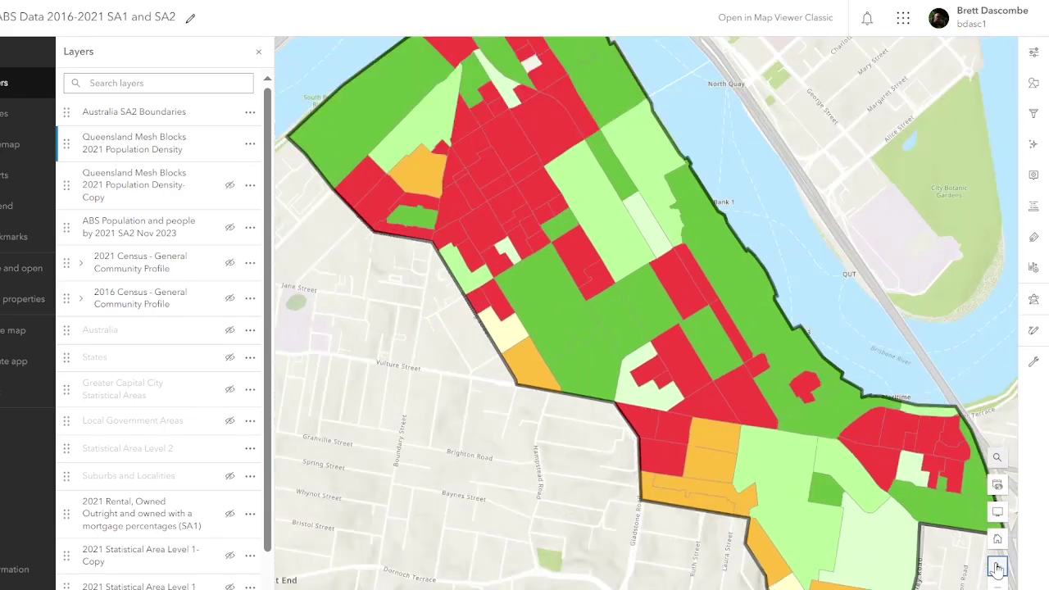
pyautogui.moveTo(557, 512); pyautogui.dragTo(643, 570)
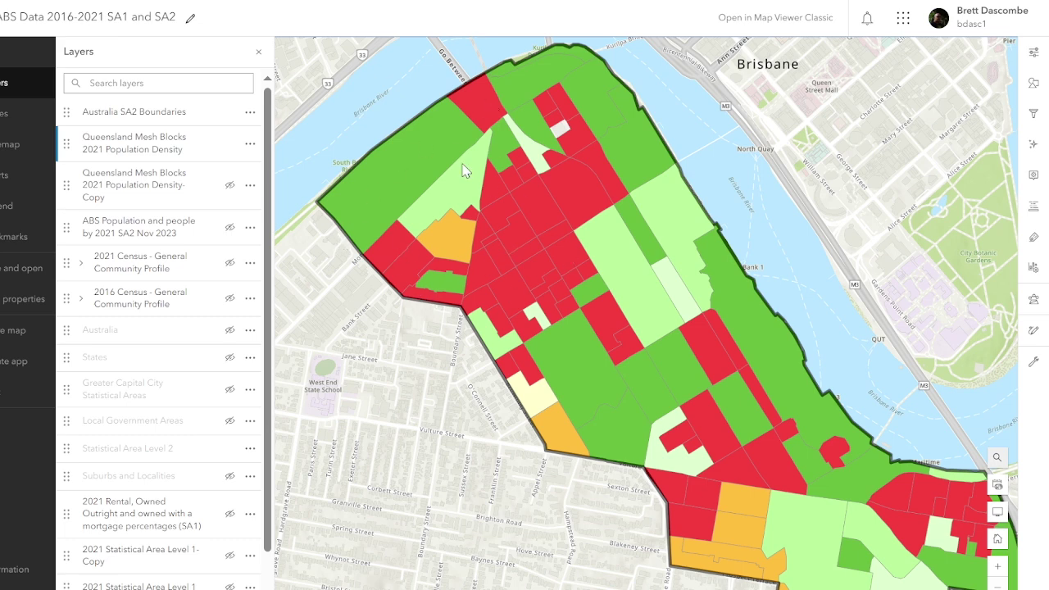
pyautogui.click(519, 256)
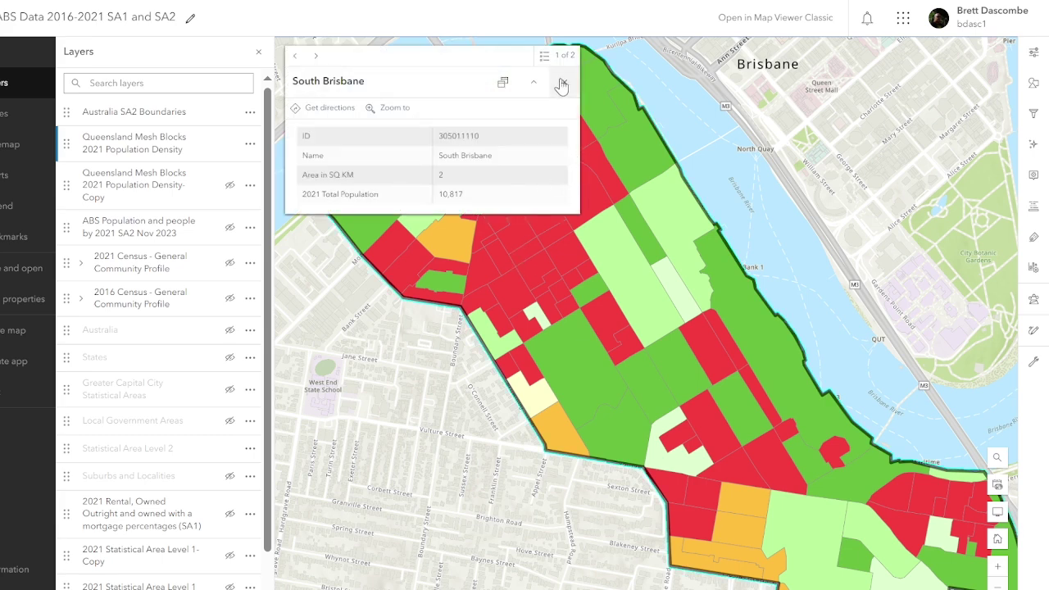
pyautogui.click(563, 82)
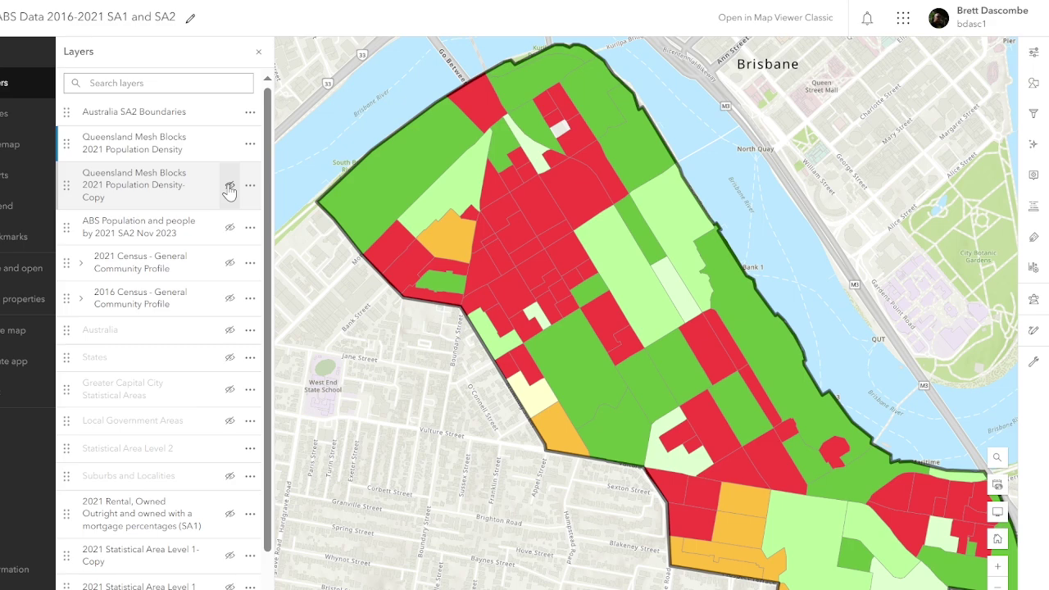
# Hide the original layer and retitle the copy 'Queensland Mesh Blocks 2021 Land Use'
pyautogui.click(229, 143)
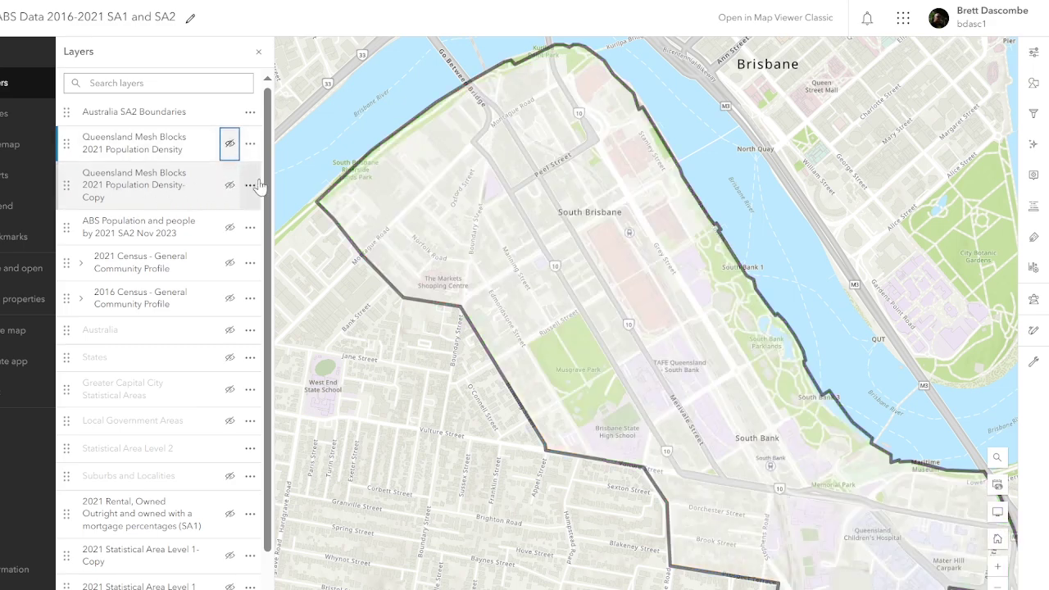
pyautogui.click(249, 188)
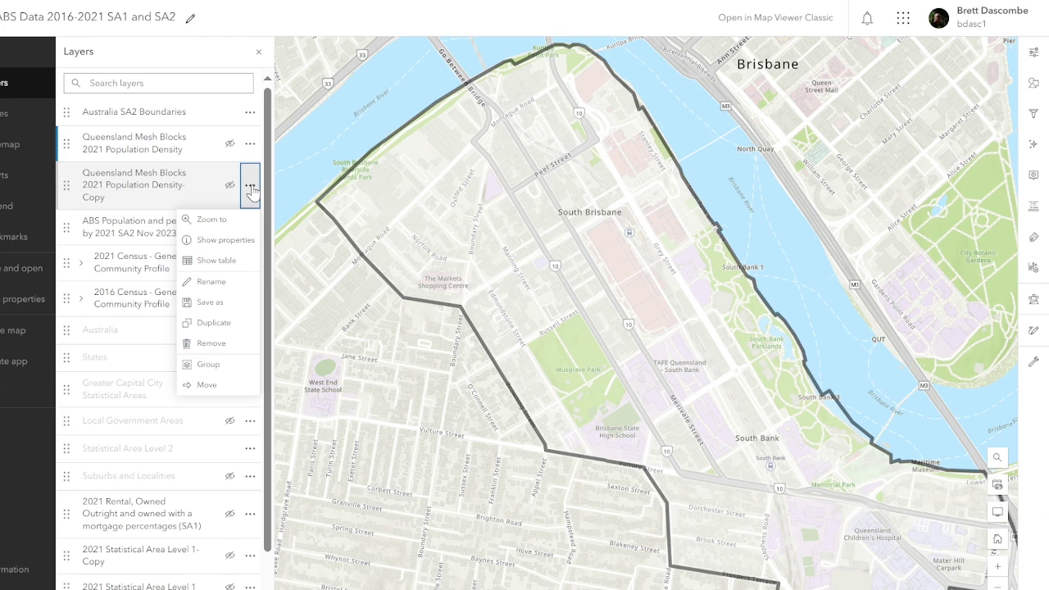
pyautogui.click(207, 287)
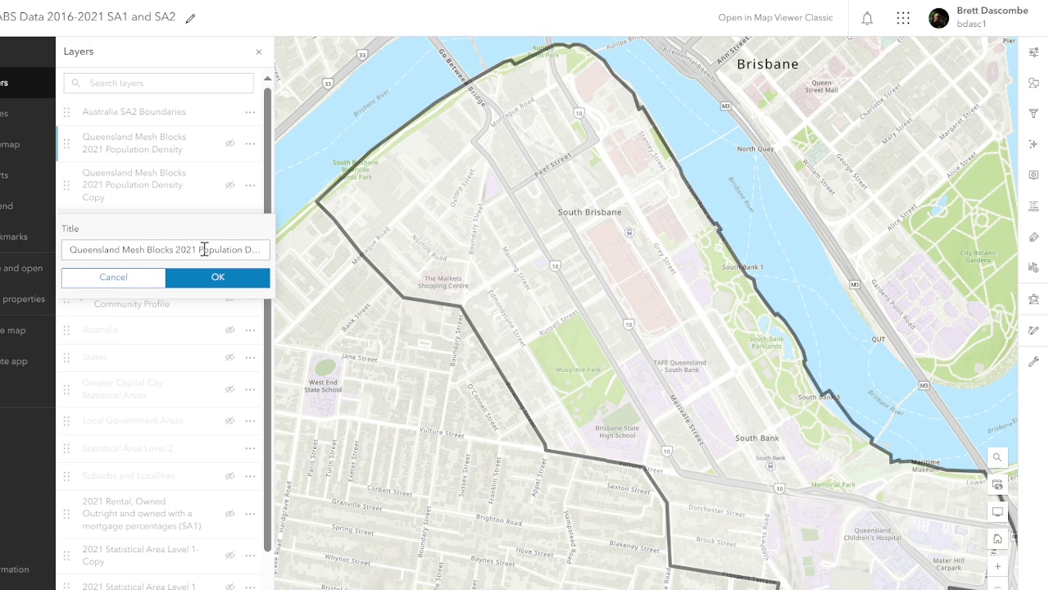
pyautogui.click(199, 249)
pyautogui.moveTo(200, 249); pyautogui.dragTo(319, 253)
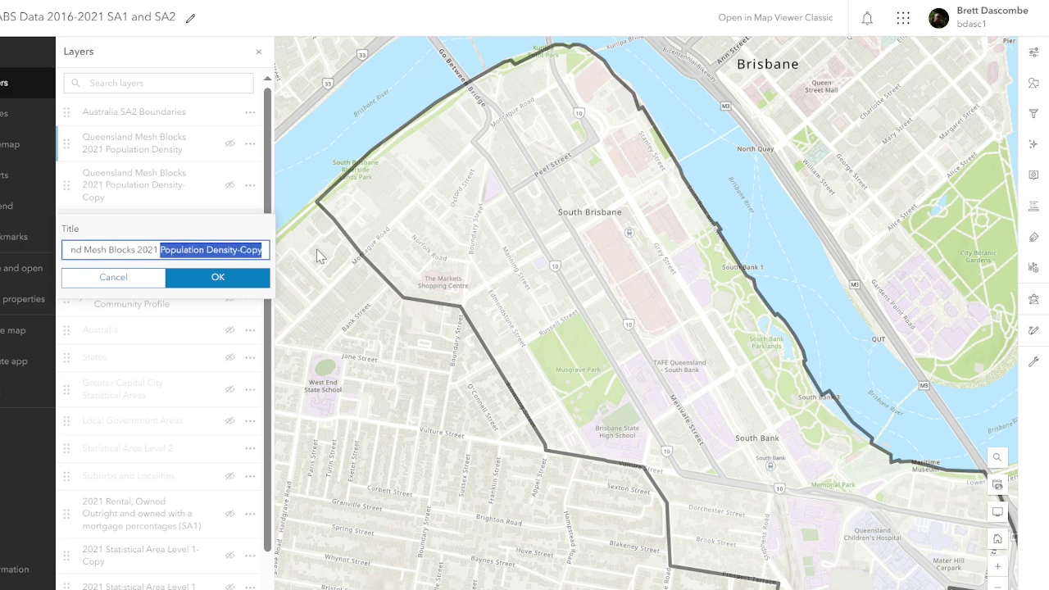
pyautogui.write('Land')
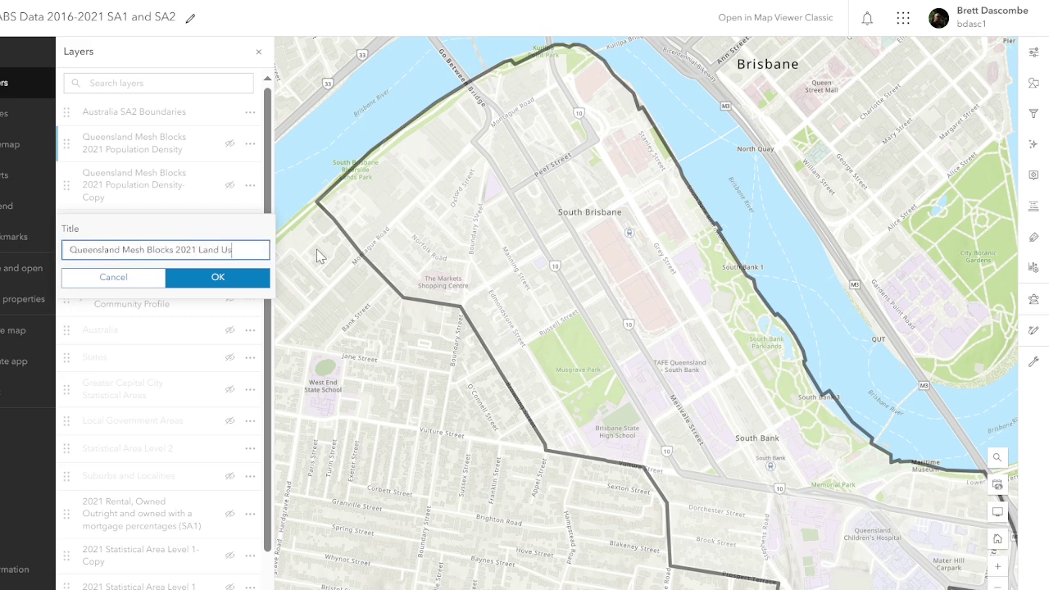
pyautogui.click(233, 281)
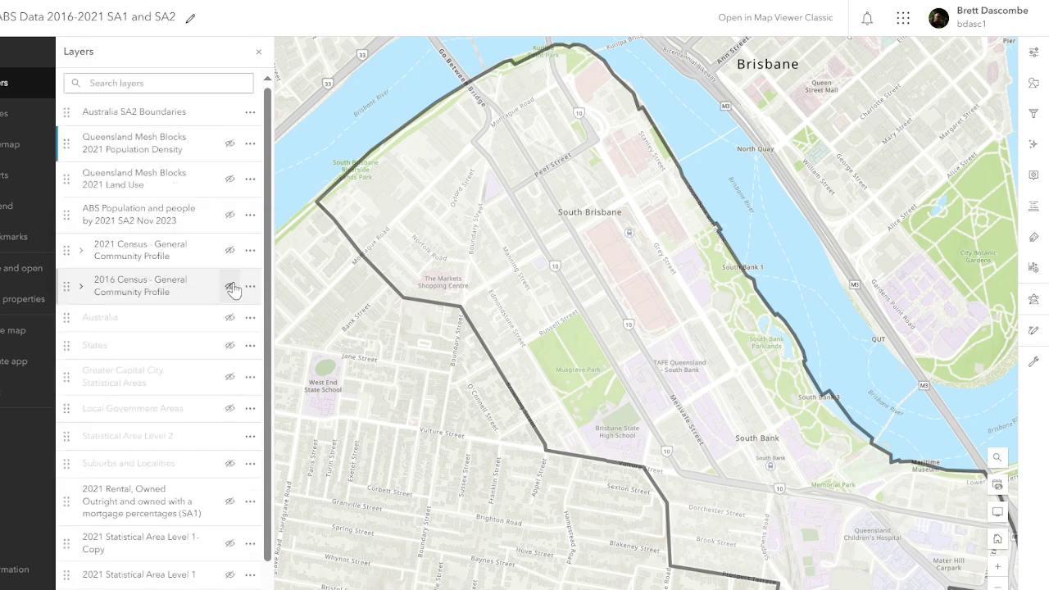
# Replace the People per Square Kilometre style attribute on the Land Use layer with MB_CAT21
pyautogui.click(122, 187)
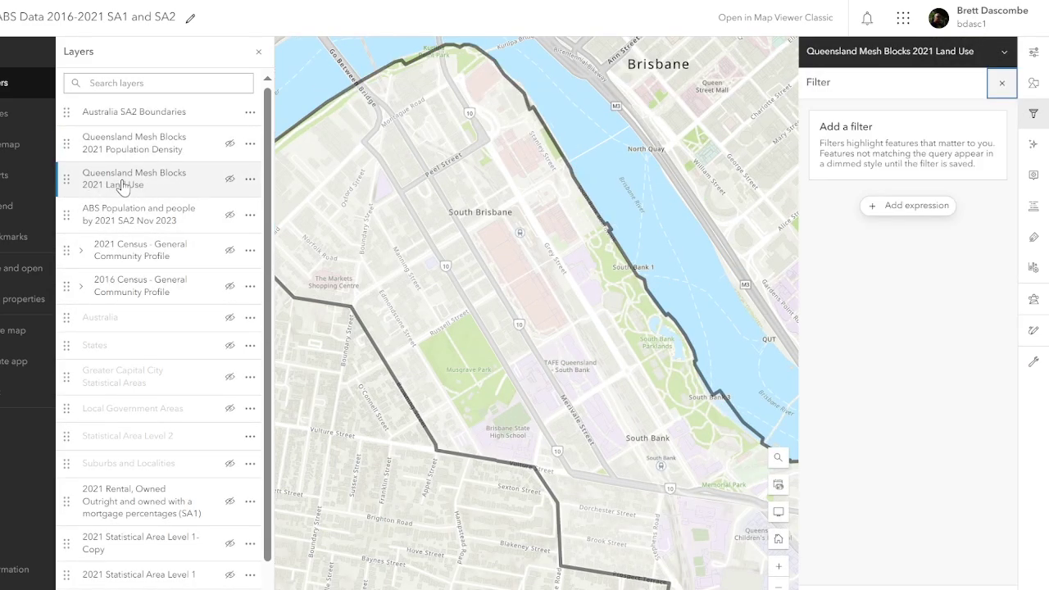
pyautogui.click(1031, 87)
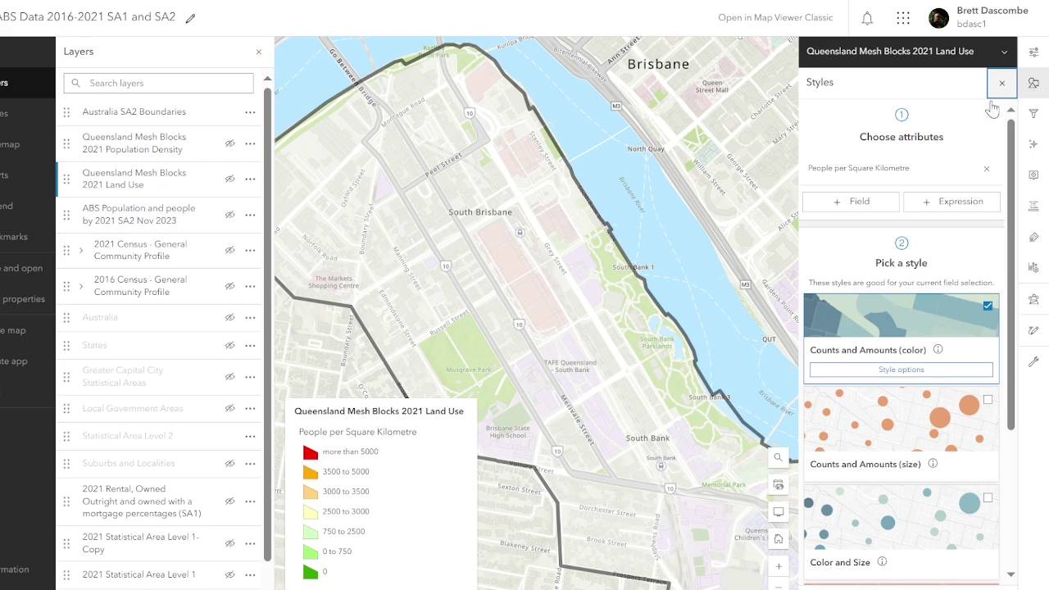
pyautogui.click(989, 172)
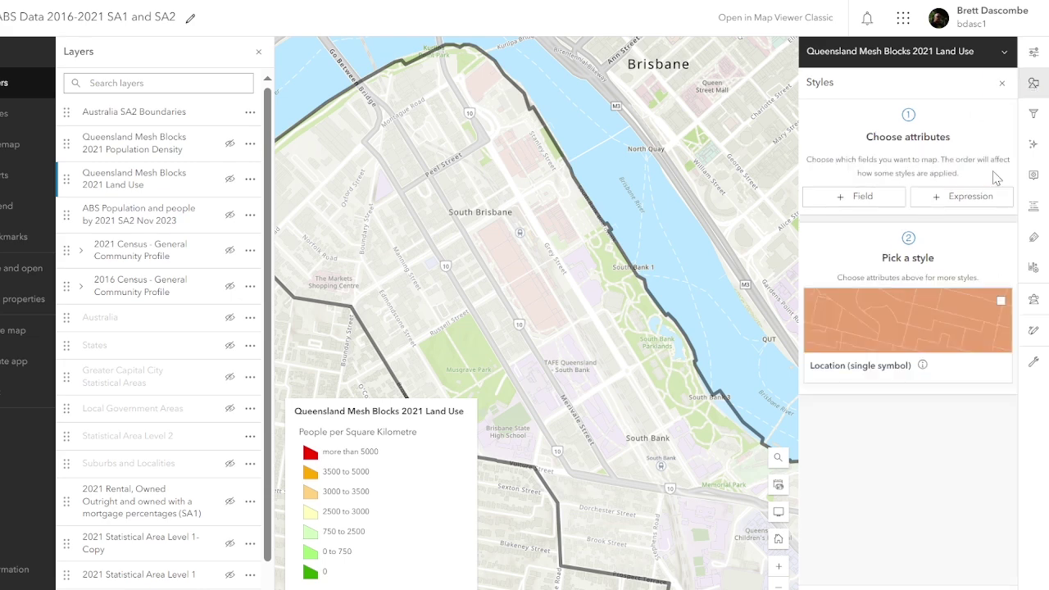
pyautogui.click(866, 197)
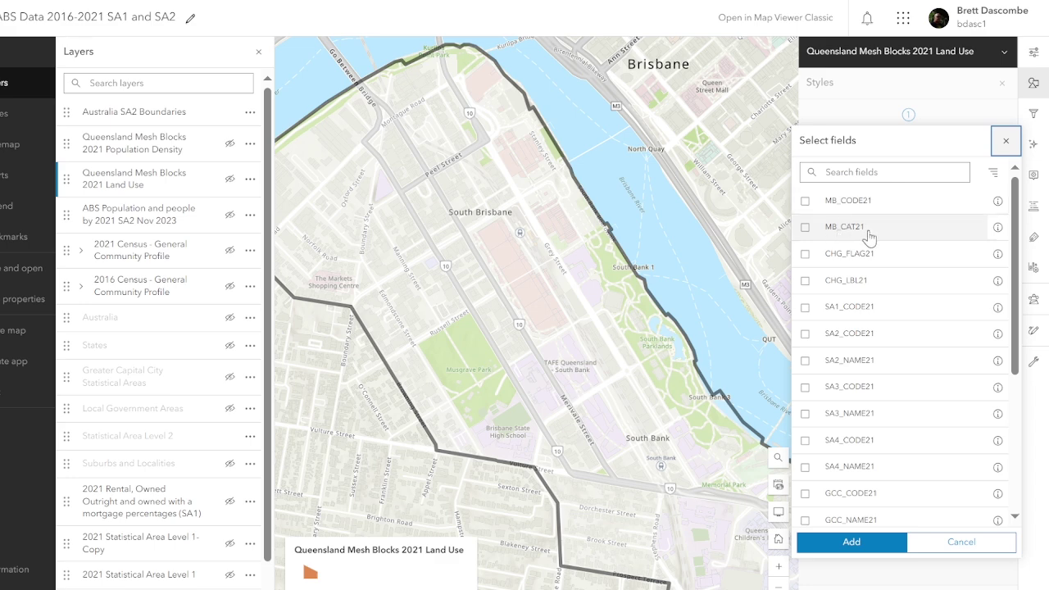
pyautogui.click(806, 235)
pyautogui.click(806, 234)
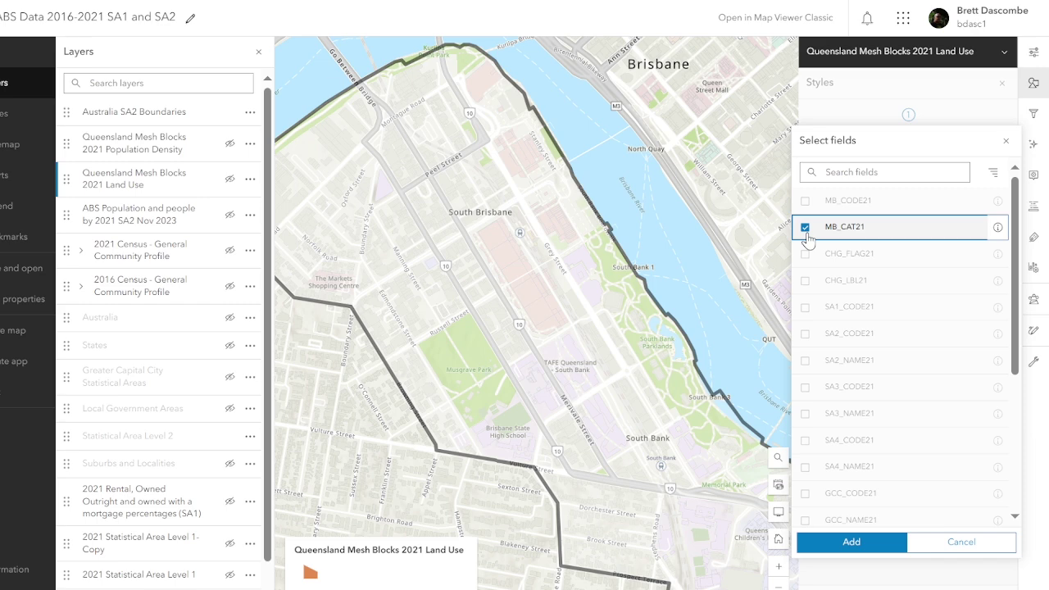
pyautogui.click(841, 541)
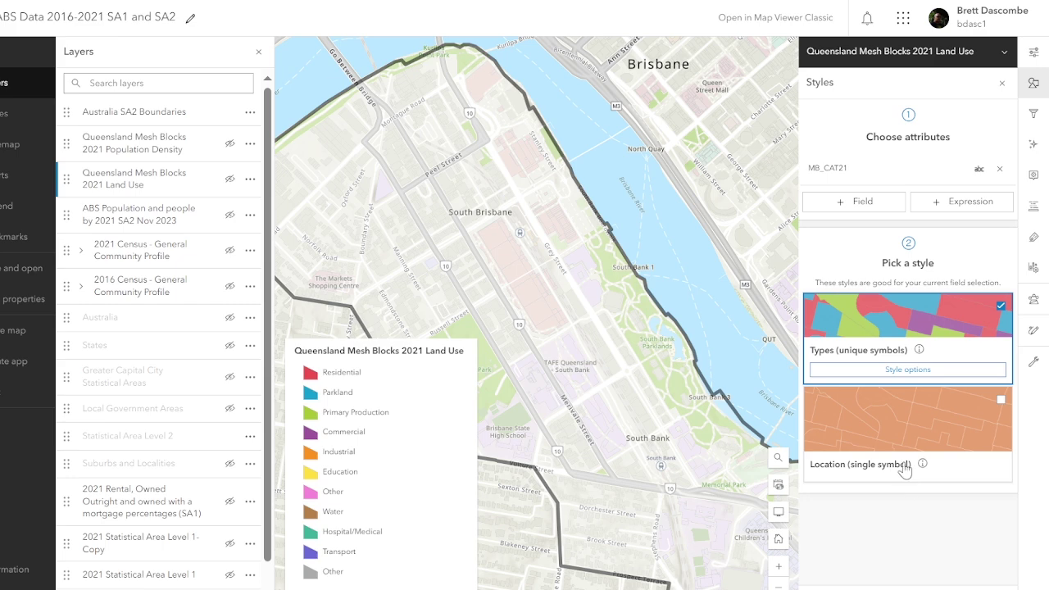
# Give the Primary Production category a dark brown fill
pyautogui.click(910, 371)
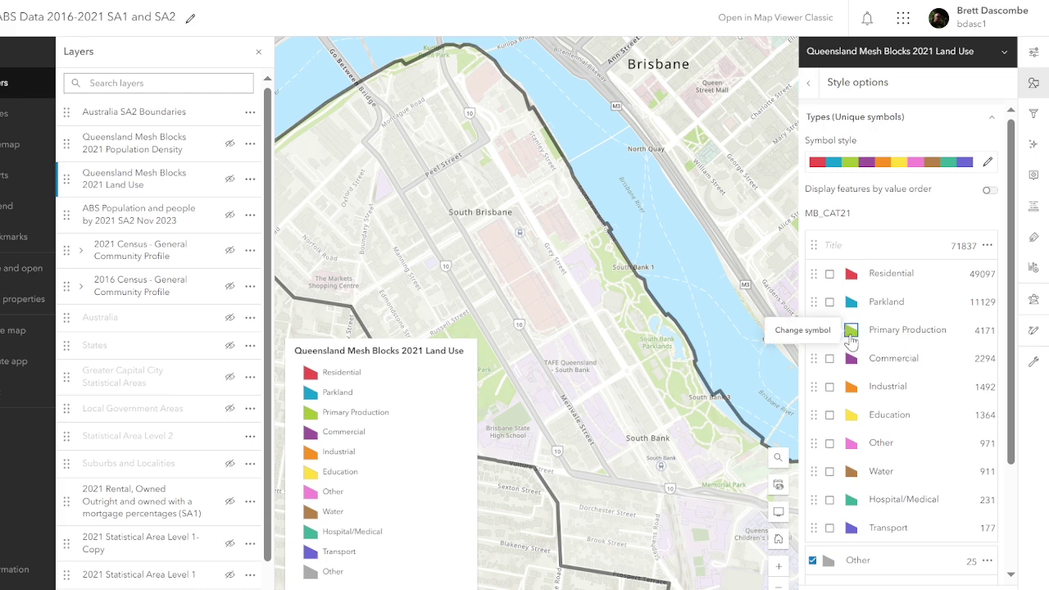
pyautogui.click(850, 331)
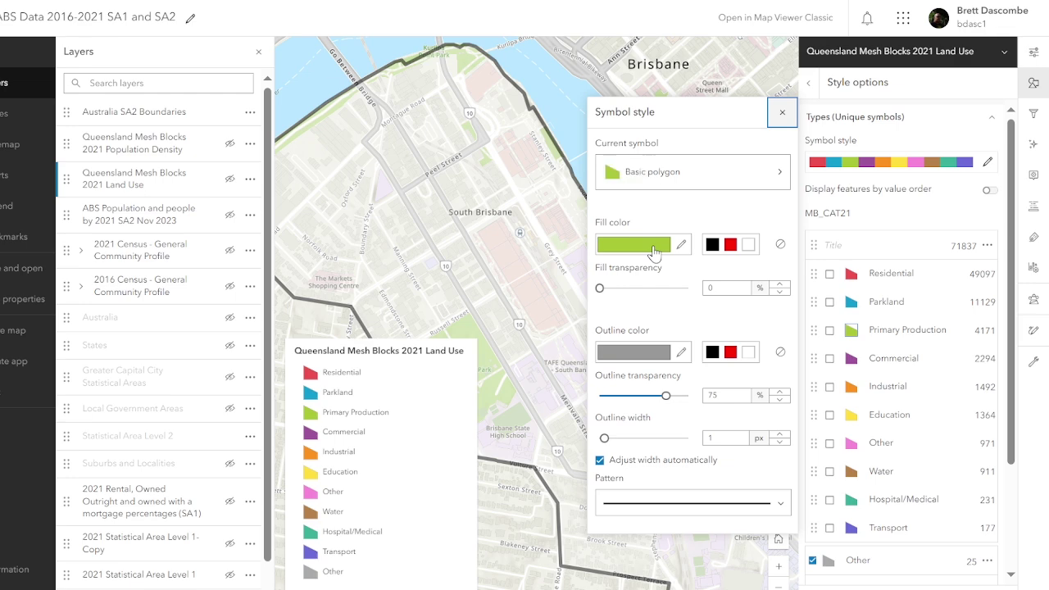
pyautogui.click(653, 248)
pyautogui.moveTo(680, 283); pyautogui.dragTo(670, 284)
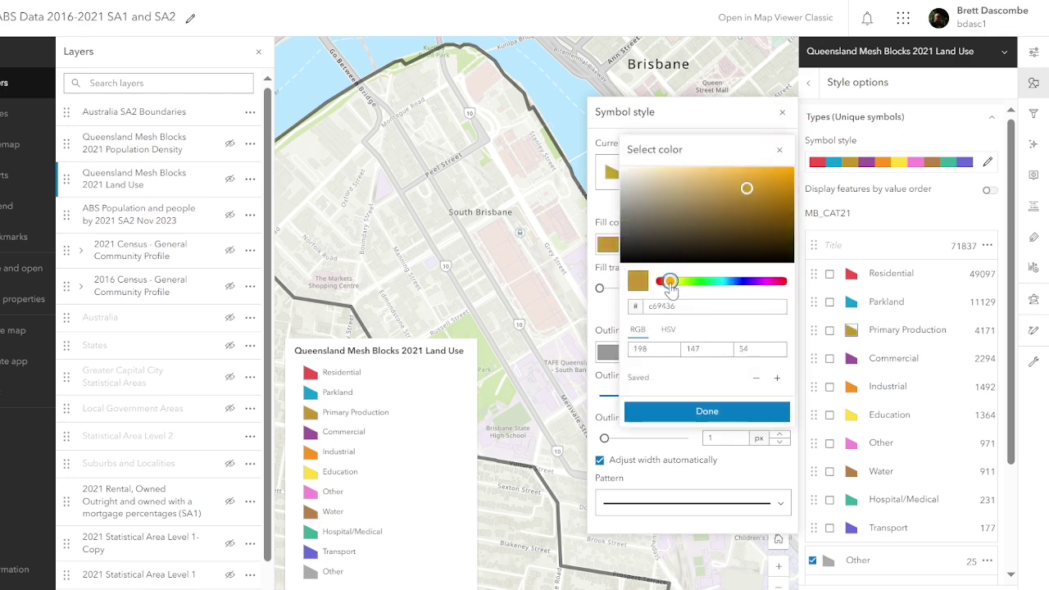
pyautogui.moveTo(747, 188); pyautogui.dragTo(780, 222)
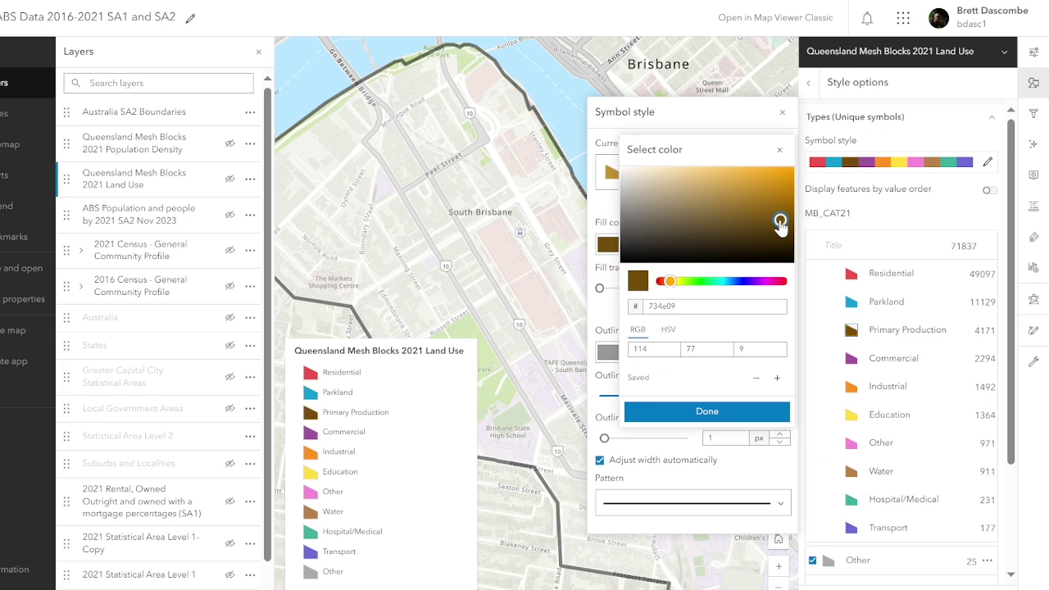
pyautogui.click(707, 412)
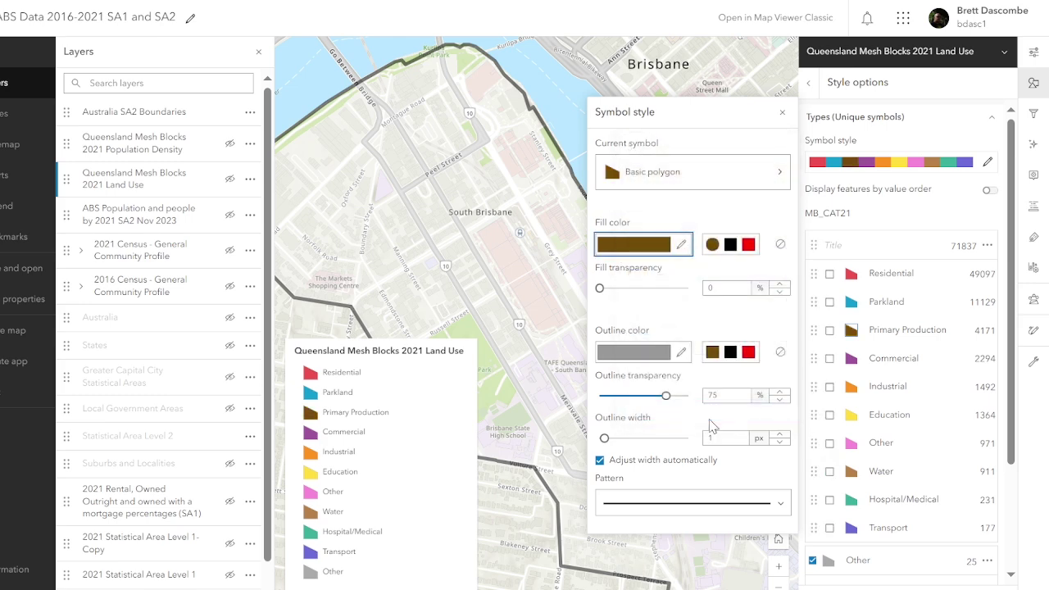
pyautogui.press('Escape')
# Make the Industrial category's fill grey
pyautogui.click(851, 392)
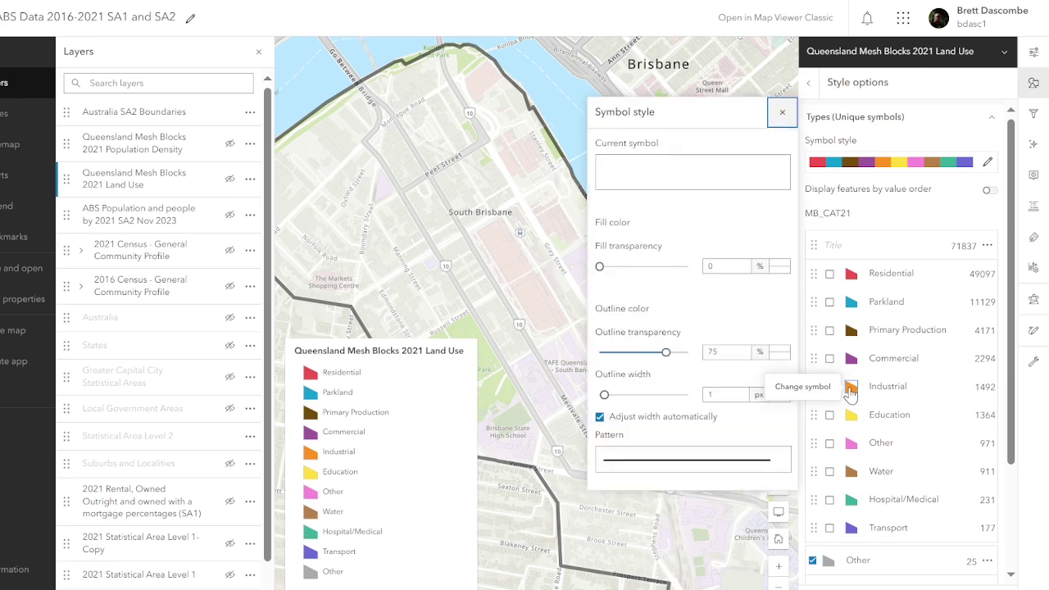
pyautogui.click(663, 253)
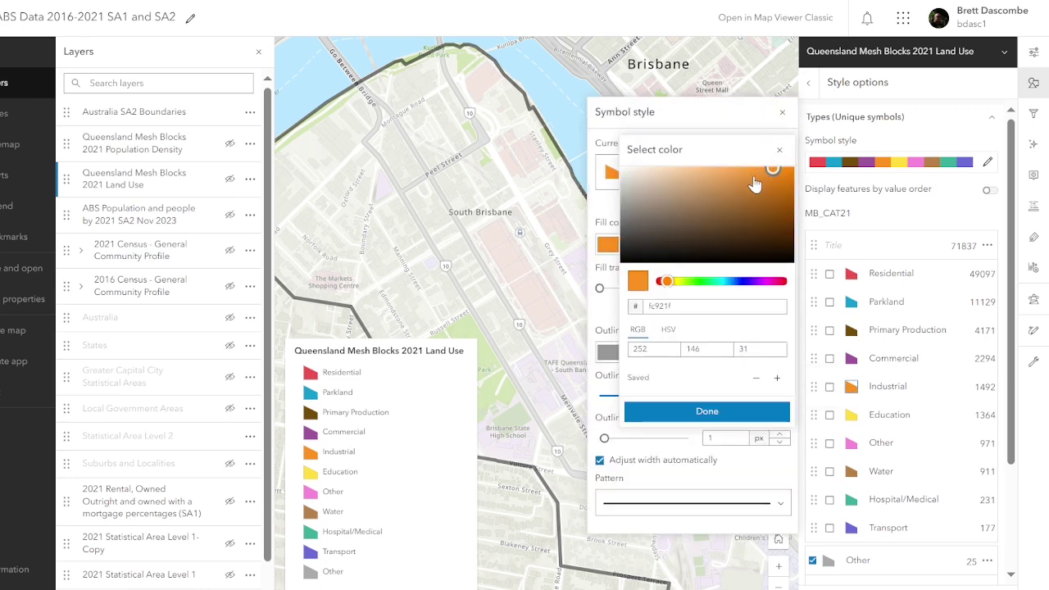
pyautogui.moveTo(774, 172)
pyautogui.mouseDown()
pyautogui.moveTo(631, 207)
pyautogui.moveTo(630, 219)
pyautogui.mouseUp()
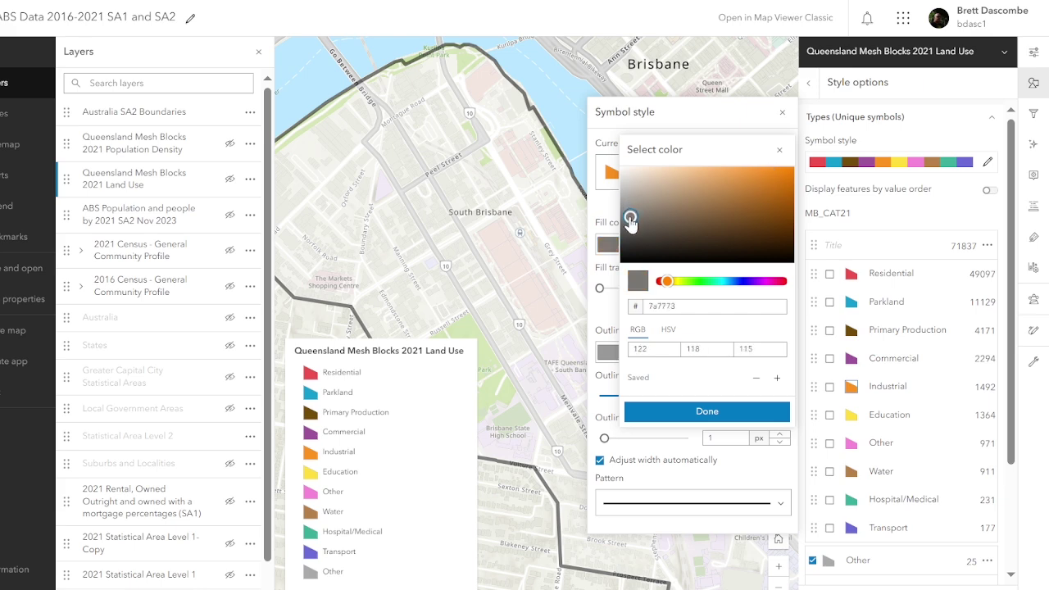
pyautogui.click(707, 411)
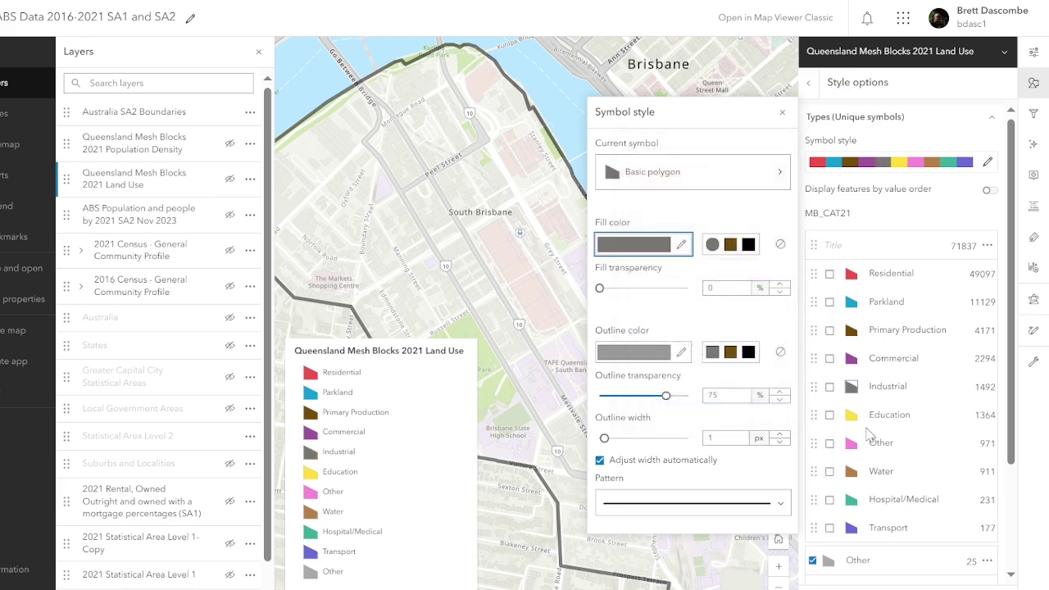
pyautogui.click(852, 473)
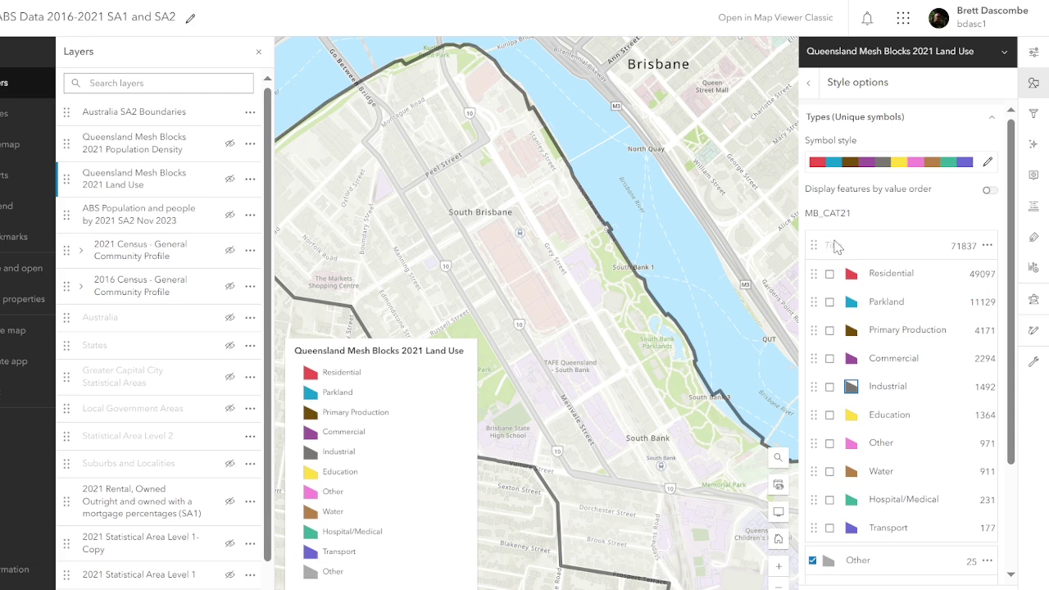
# Colour the Water category a vivid blue
pyautogui.click(849, 475)
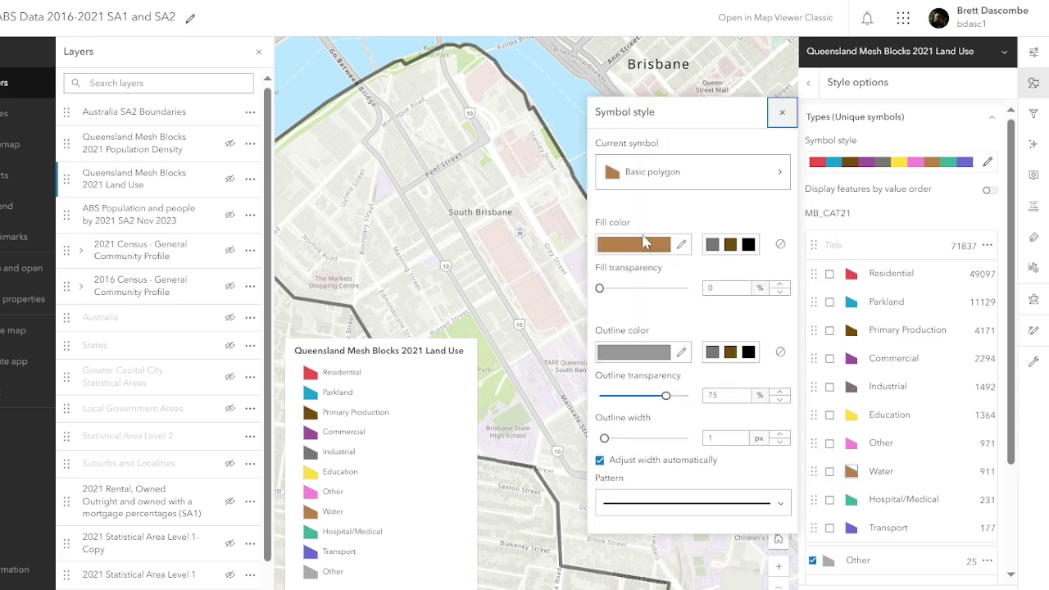
pyautogui.click(645, 245)
pyautogui.moveTo(664, 281); pyautogui.dragTo(733, 295)
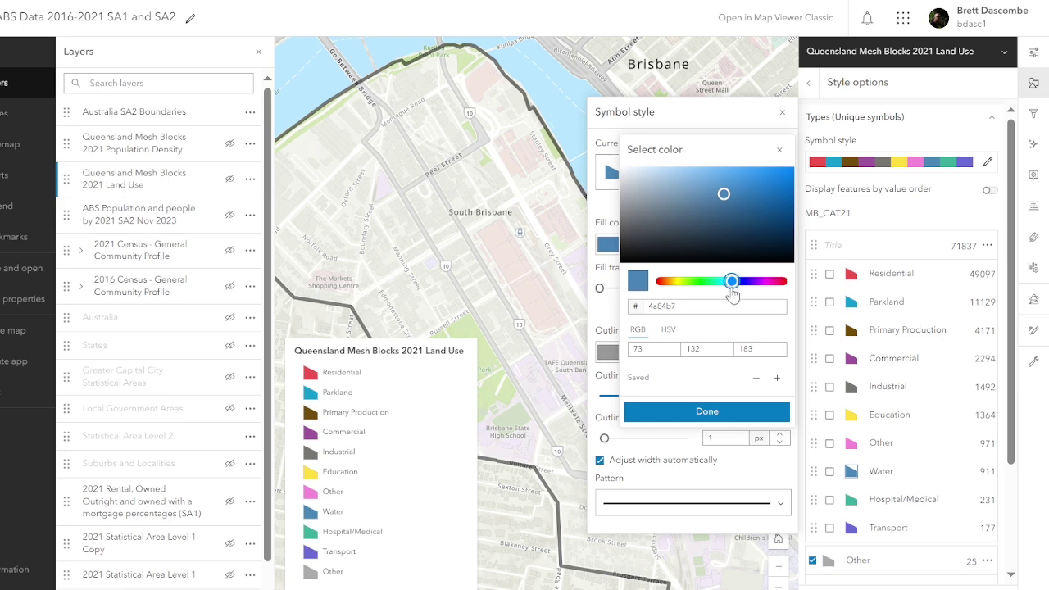
pyautogui.moveTo(723, 194); pyautogui.dragTo(763, 190)
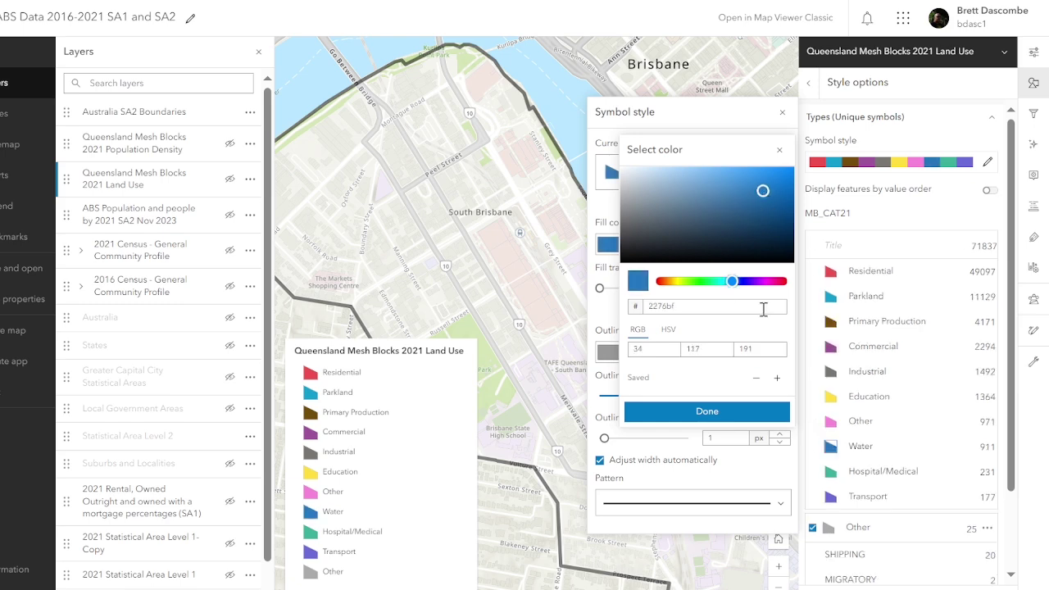
pyautogui.click(724, 412)
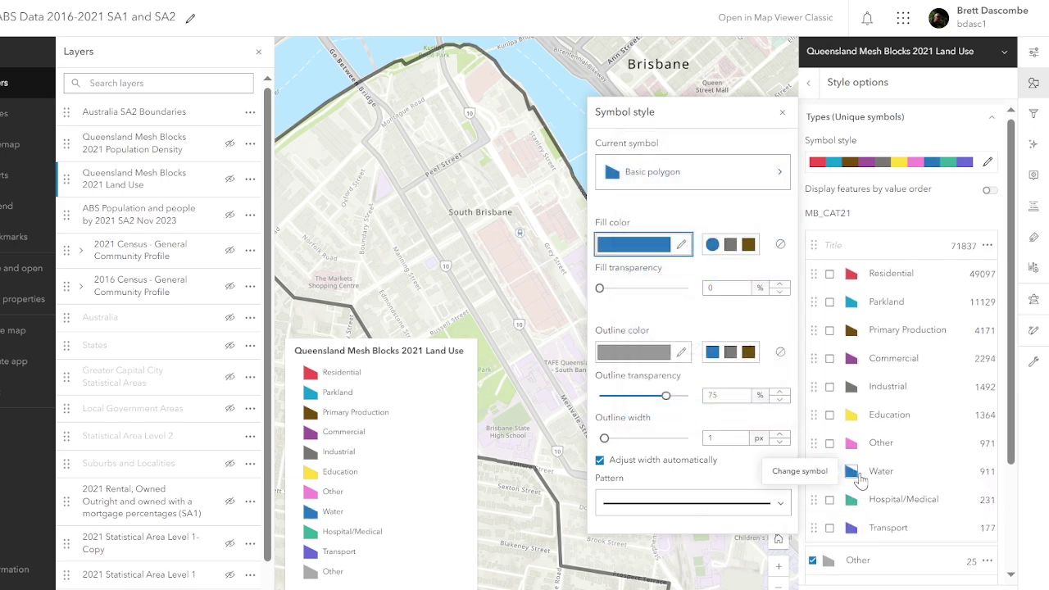
pyautogui.click(850, 309)
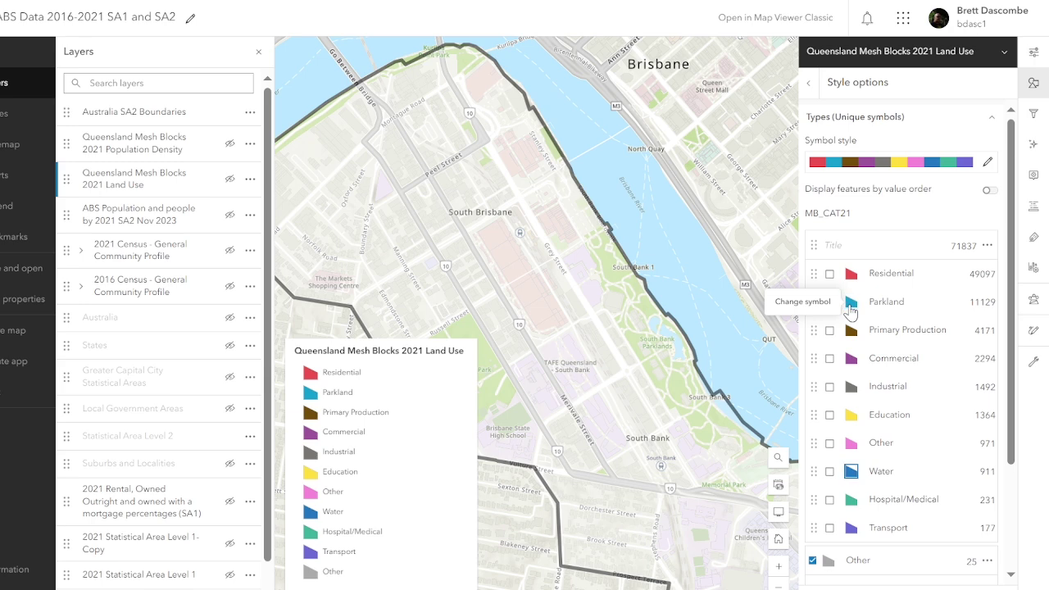
# Set the Parkland category's fill to bright green
pyautogui.click(851, 308)
pyautogui.click(653, 255)
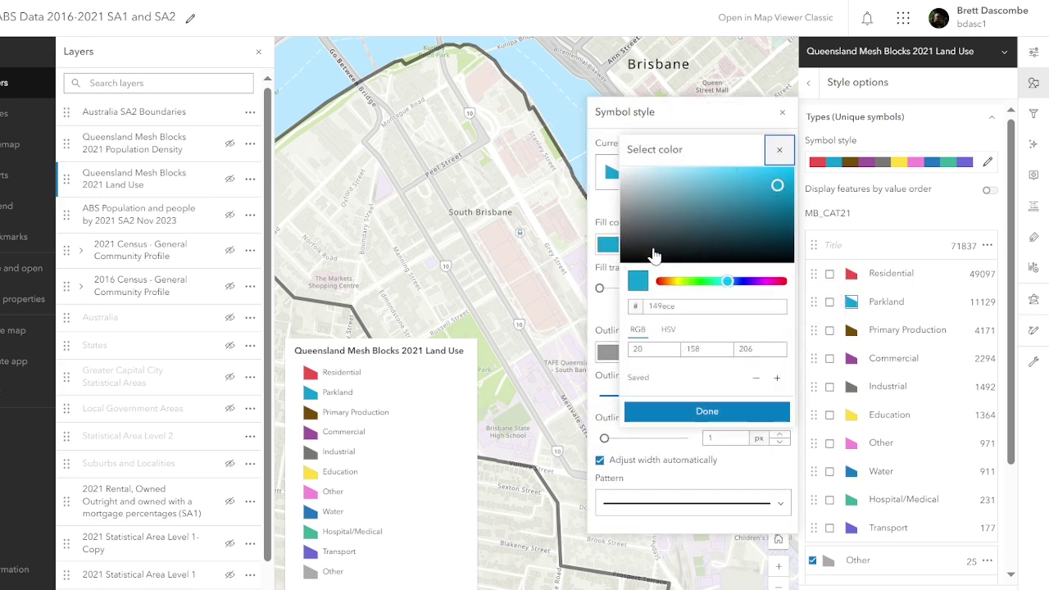
pyautogui.moveTo(729, 284); pyautogui.dragTo(701, 284)
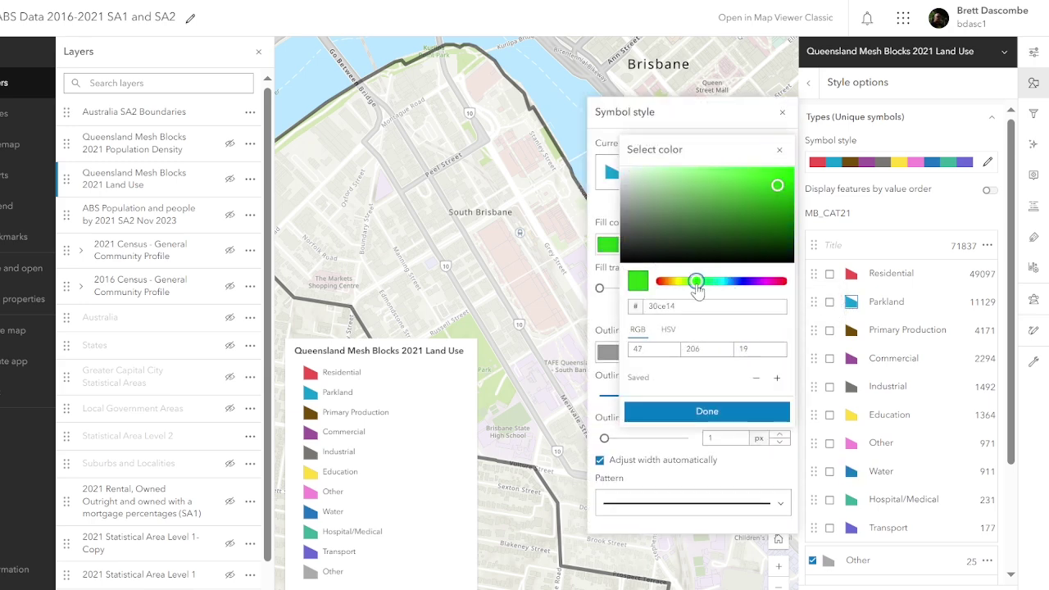
pyautogui.click(702, 410)
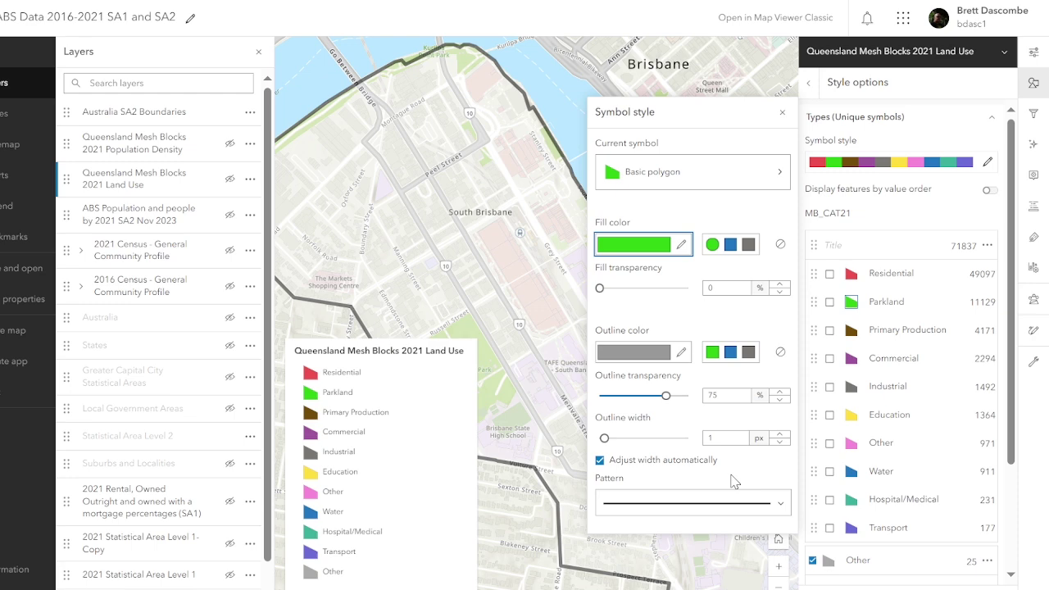
pyautogui.click(808, 82)
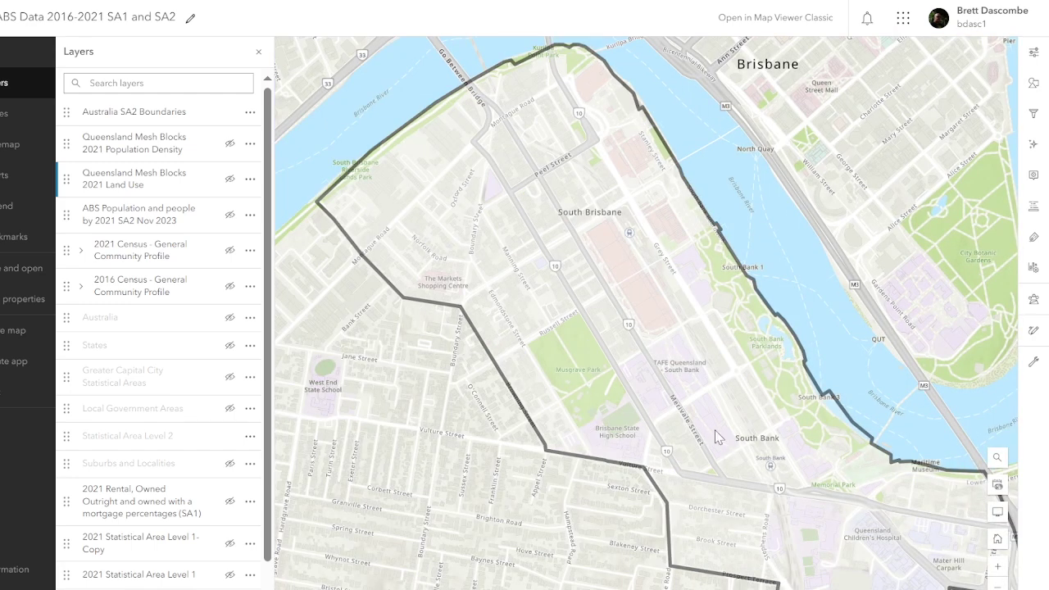
# Make the Land Use layer visible, recentre the map and zoom out one level
pyautogui.click(229, 180)
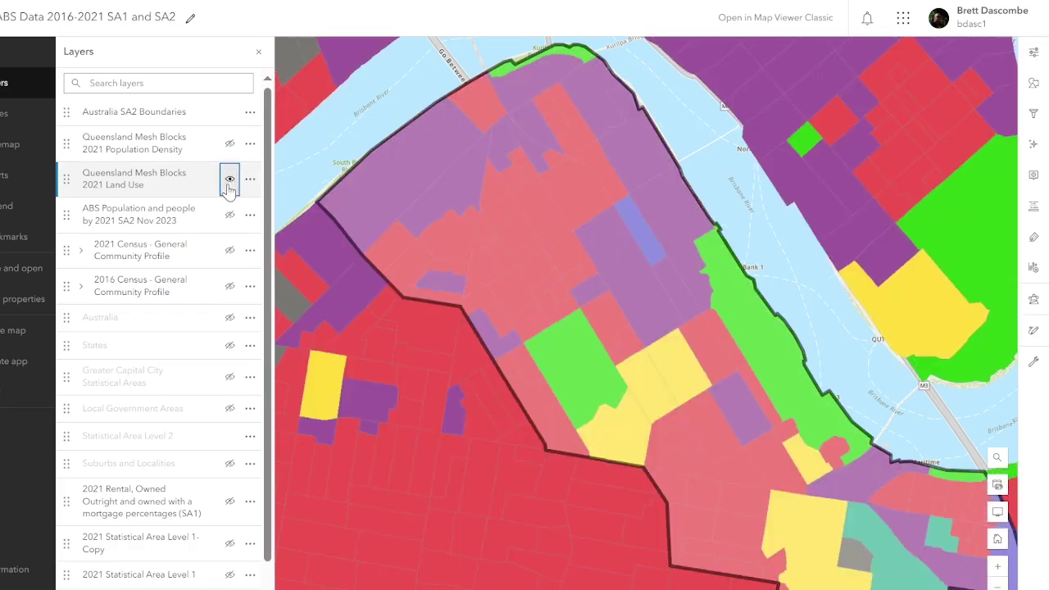
pyautogui.click(170, 178)
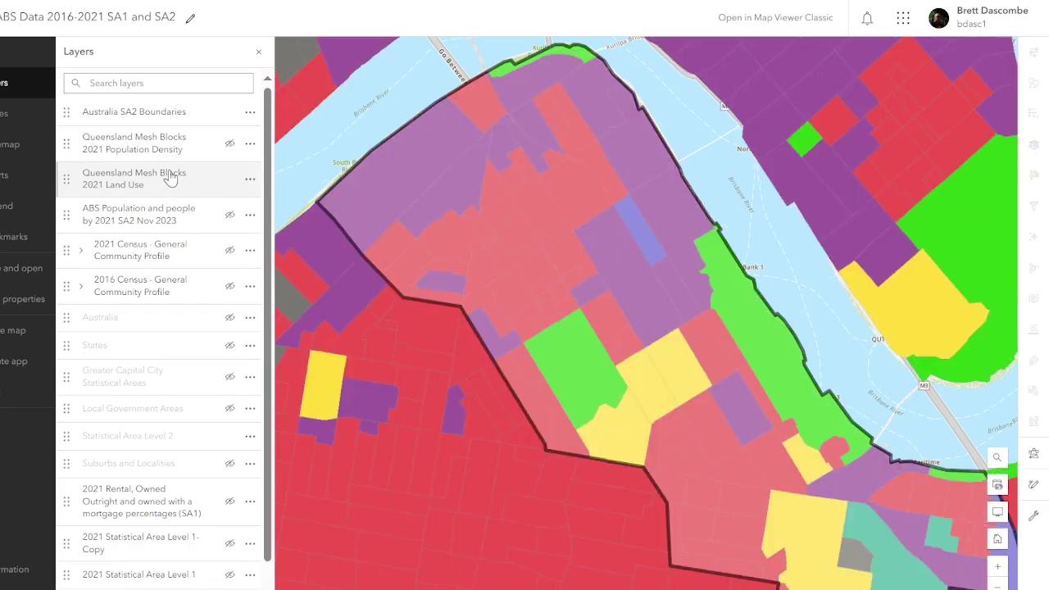
pyautogui.click(171, 180)
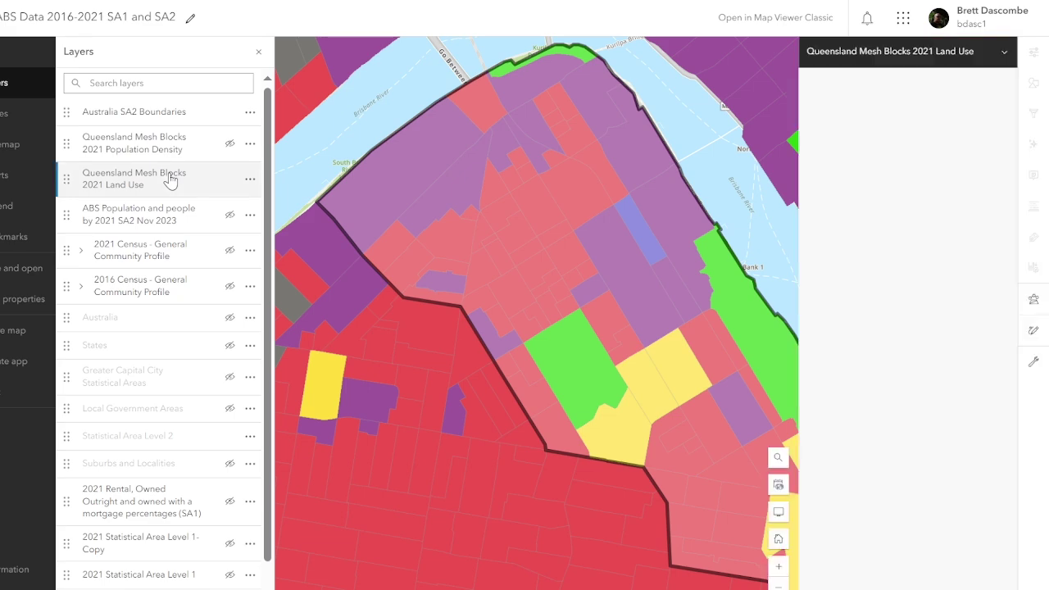
pyautogui.moveTo(461, 129); pyautogui.dragTo(511, 92)
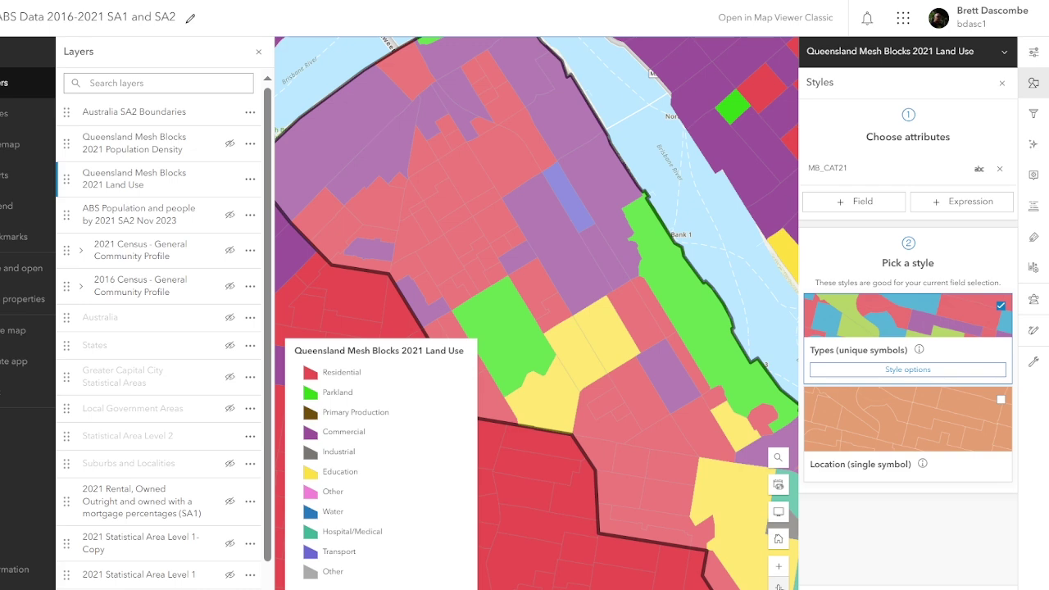
pyautogui.click(777, 586)
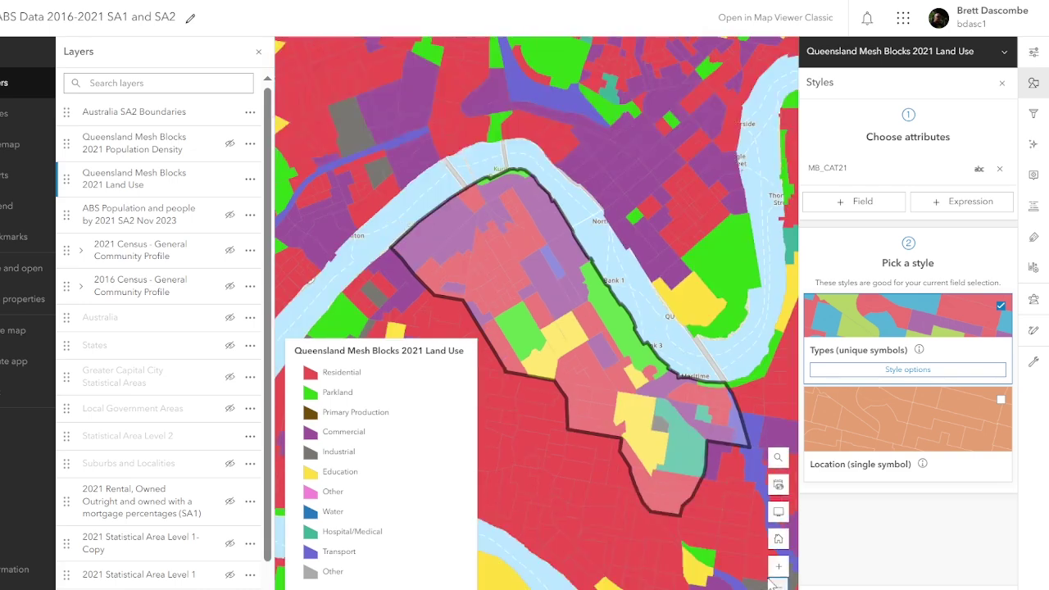
pyautogui.click(129, 185)
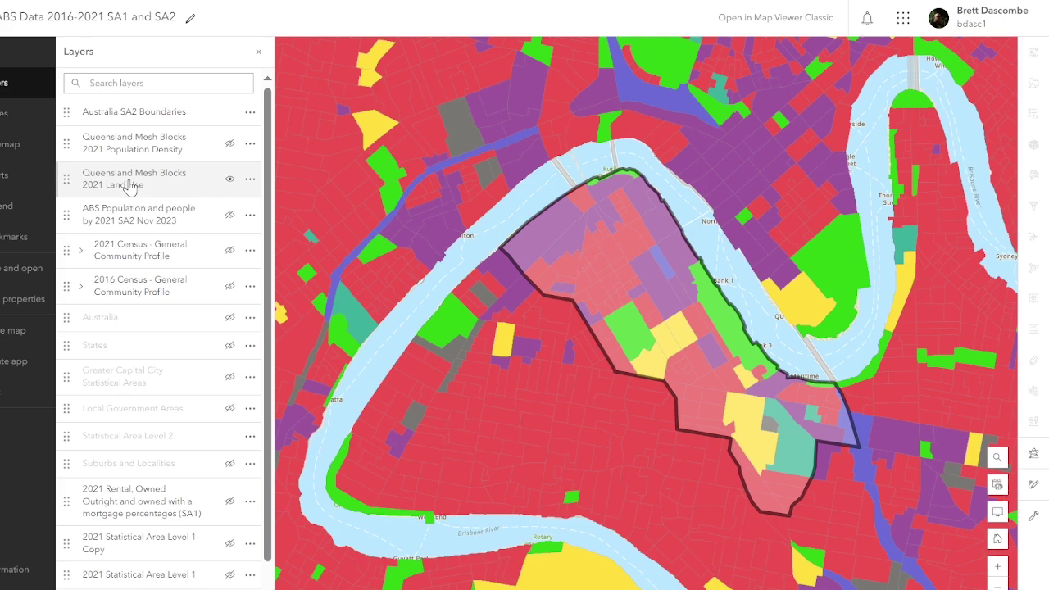
pyautogui.click(129, 185)
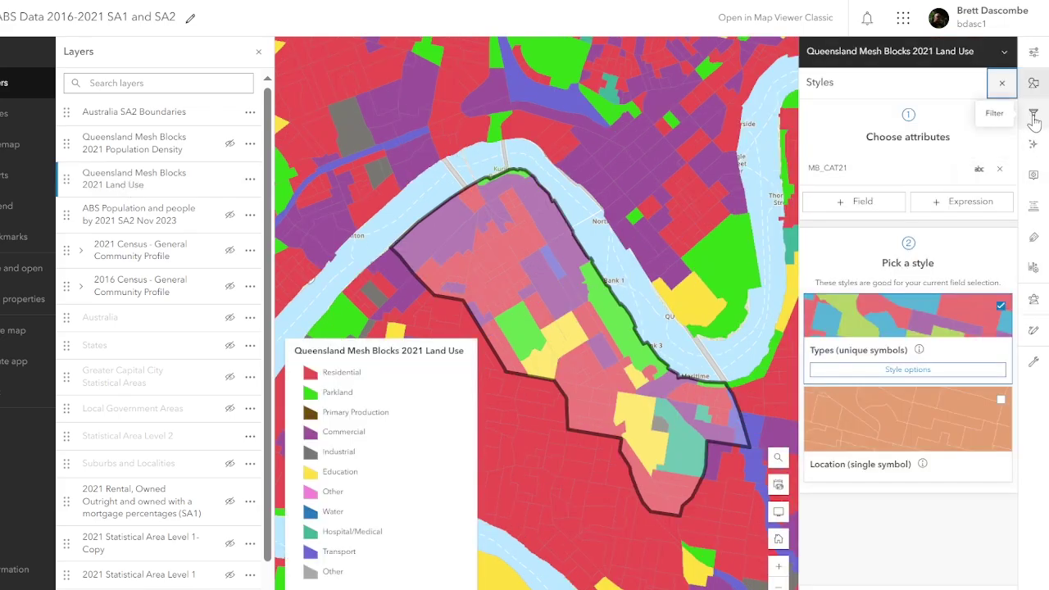
# Filter the Land Use layer to SA2_NAME21 is South Brisbane, deleting the stray second expression
pyautogui.click(1033, 115)
pyautogui.click(911, 206)
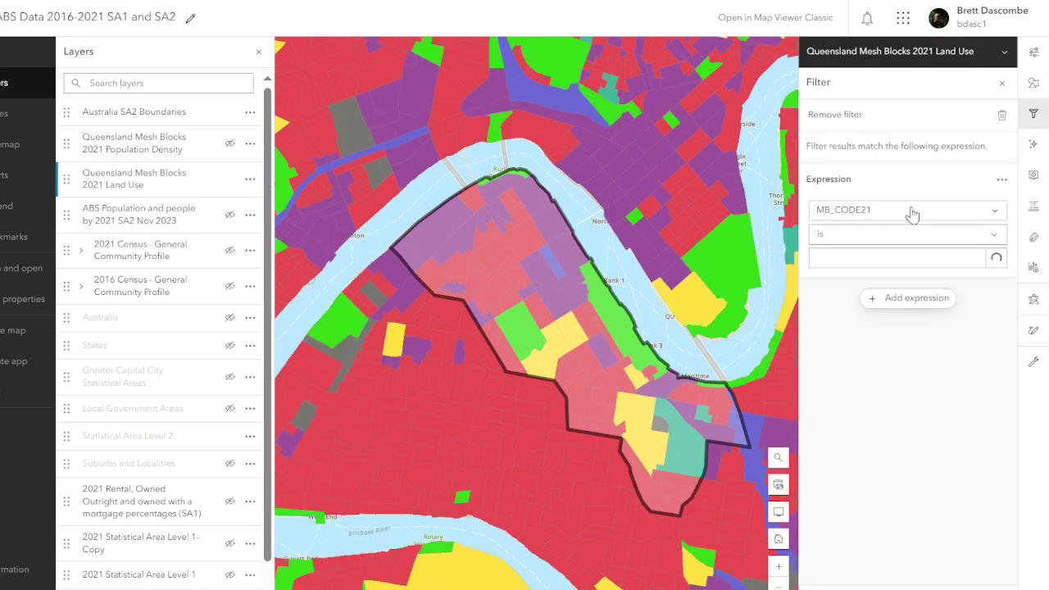
pyautogui.click(911, 211)
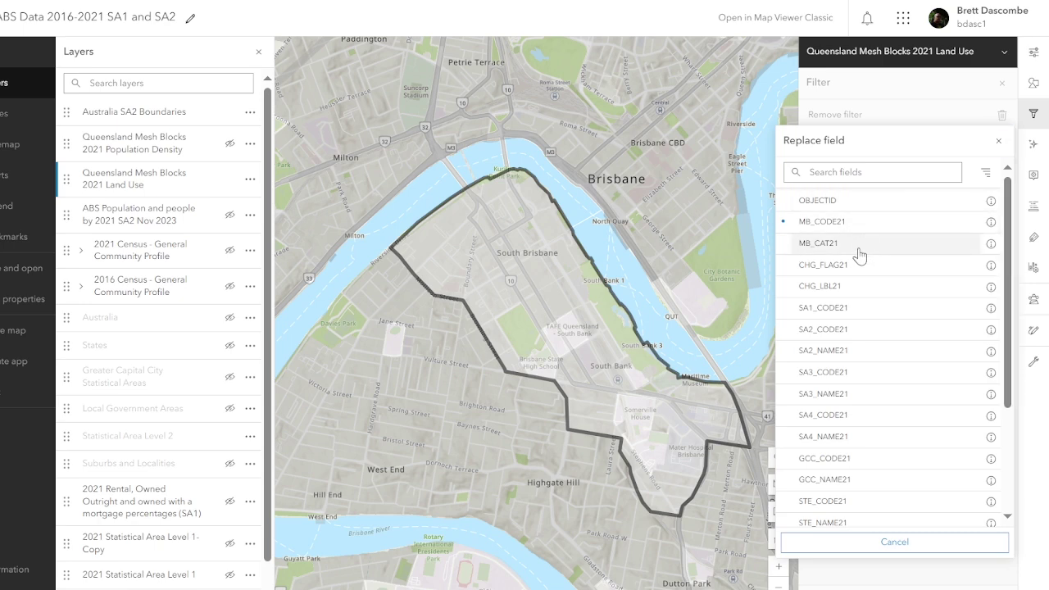
pyautogui.click(834, 351)
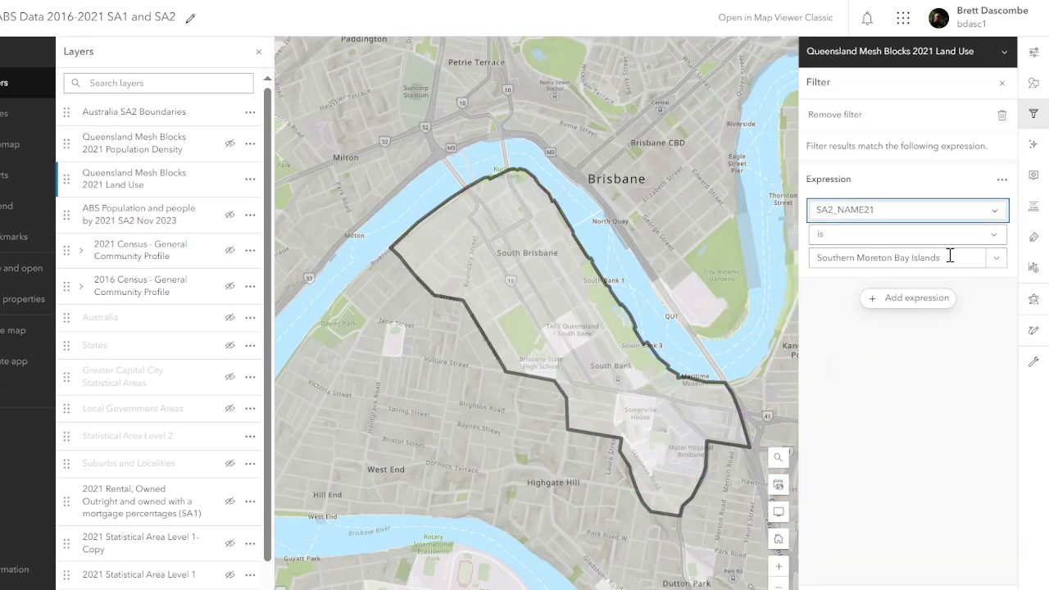
pyautogui.click(950, 256)
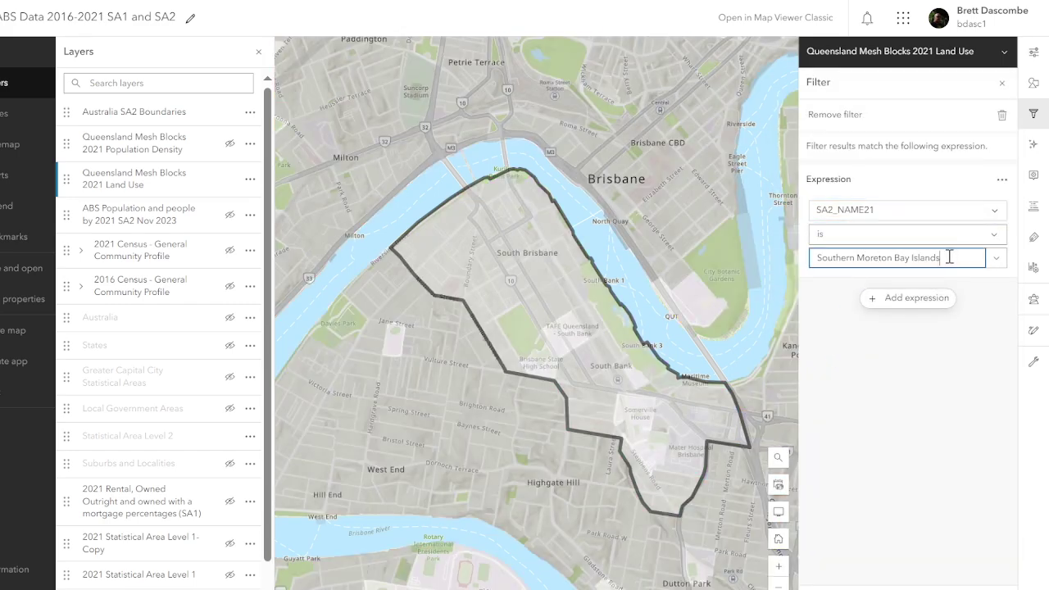
pyautogui.moveTo(950, 257); pyautogui.dragTo(762, 274)
pyautogui.write('S')
pyautogui.click(911, 297)
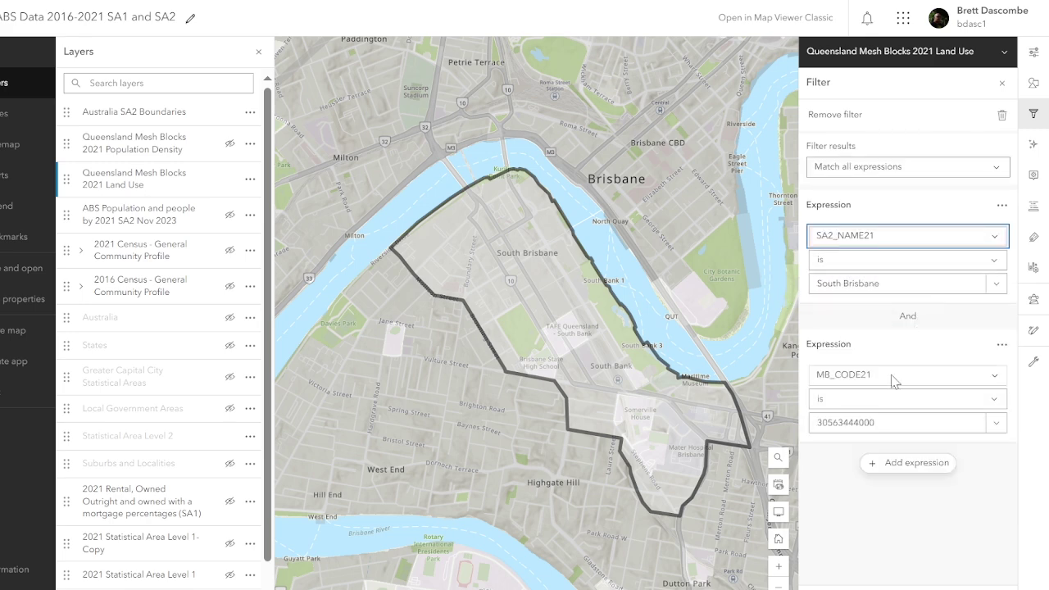
pyautogui.click(1001, 344)
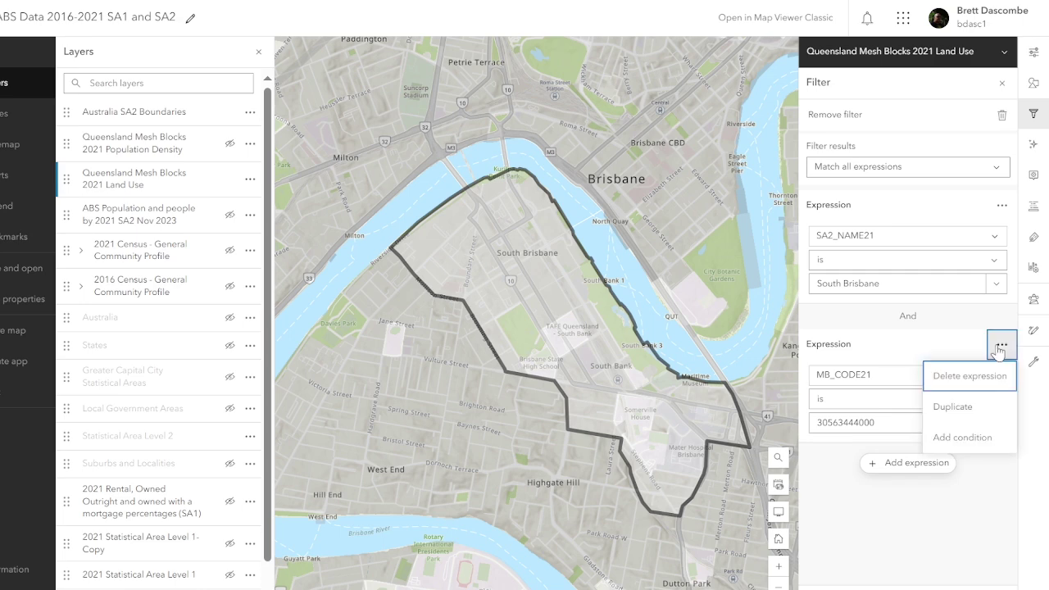
pyautogui.click(986, 382)
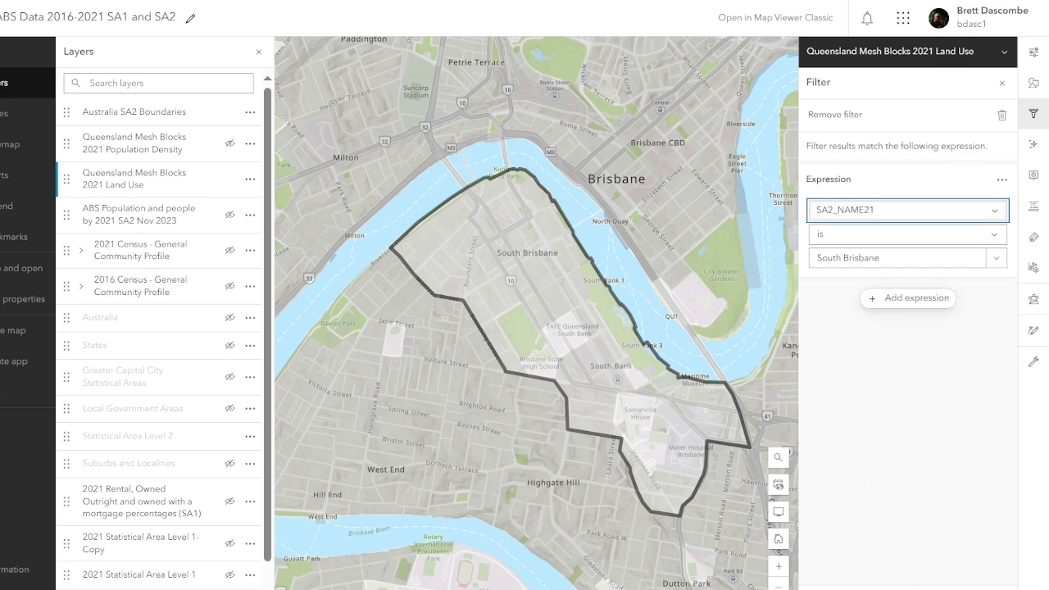
pyautogui.press('Escape')
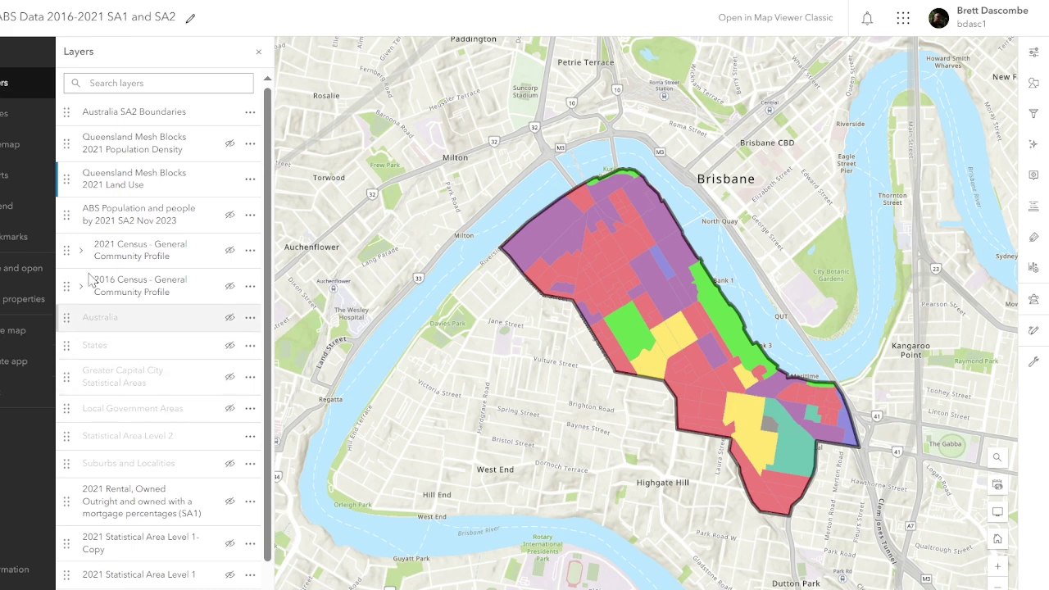
# Check the land-use categories in the map legend, then close it
pyautogui.click(9, 206)
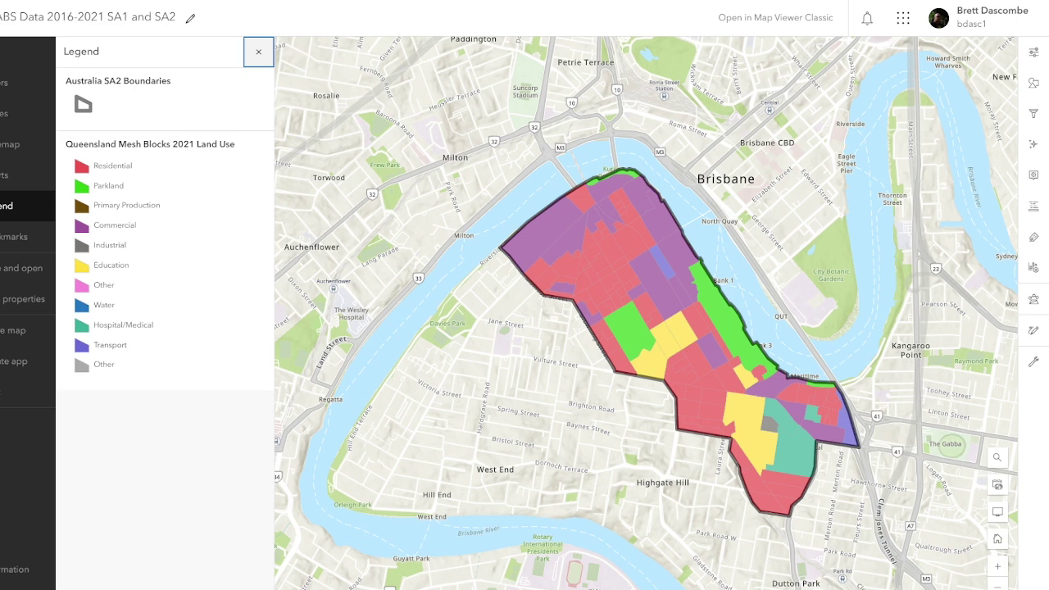
pyautogui.click(4, 395)
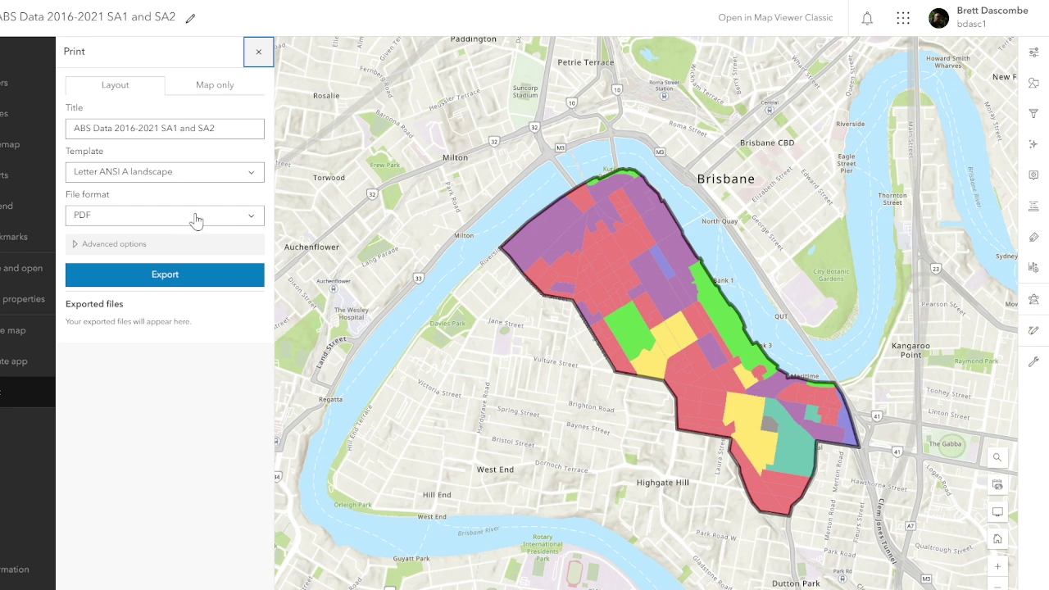
# Set the print to the A3 portrait template, JPG format, with the legend included
pyautogui.click(183, 173)
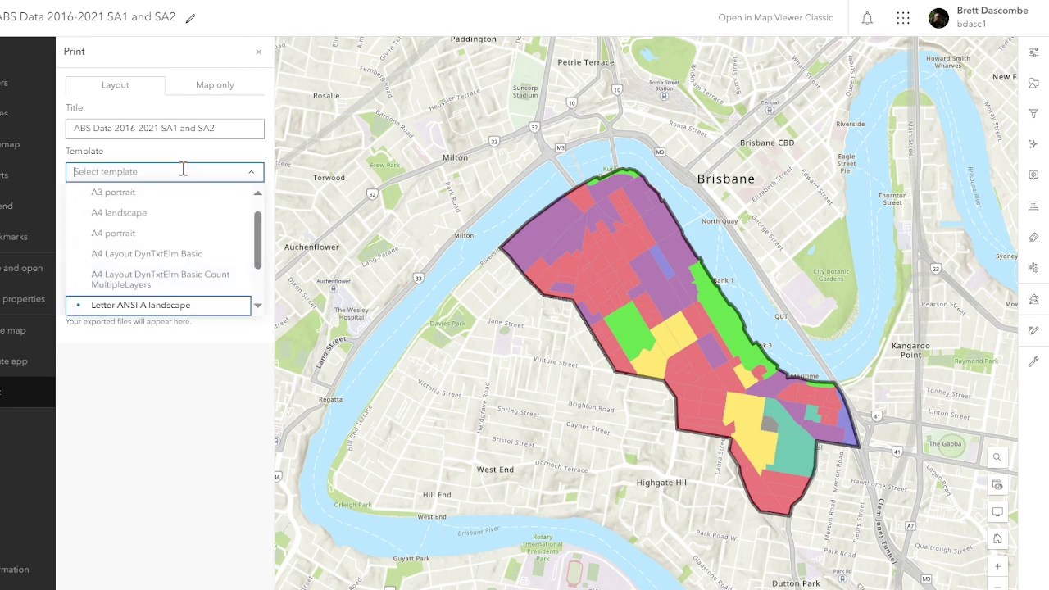
pyautogui.click(146, 197)
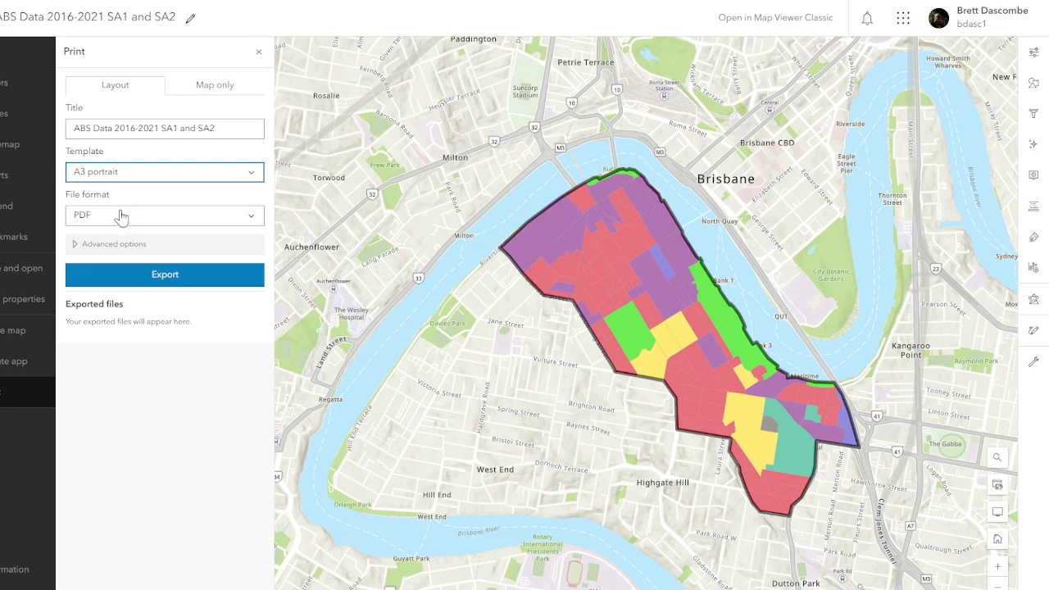
pyautogui.click(121, 216)
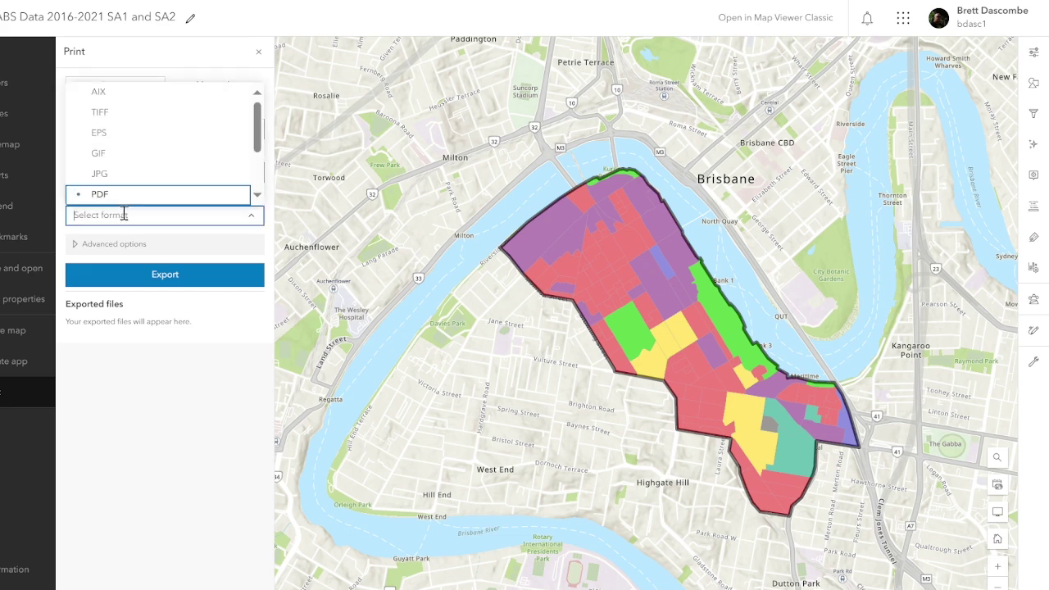
pyautogui.click(115, 175)
pyautogui.click(106, 244)
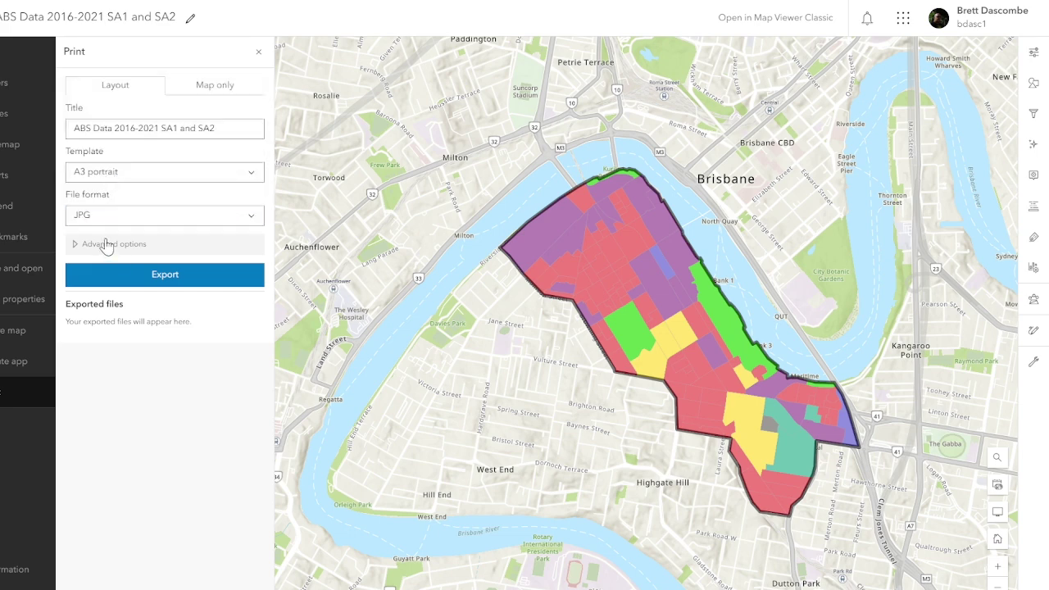
pyautogui.click(77, 413)
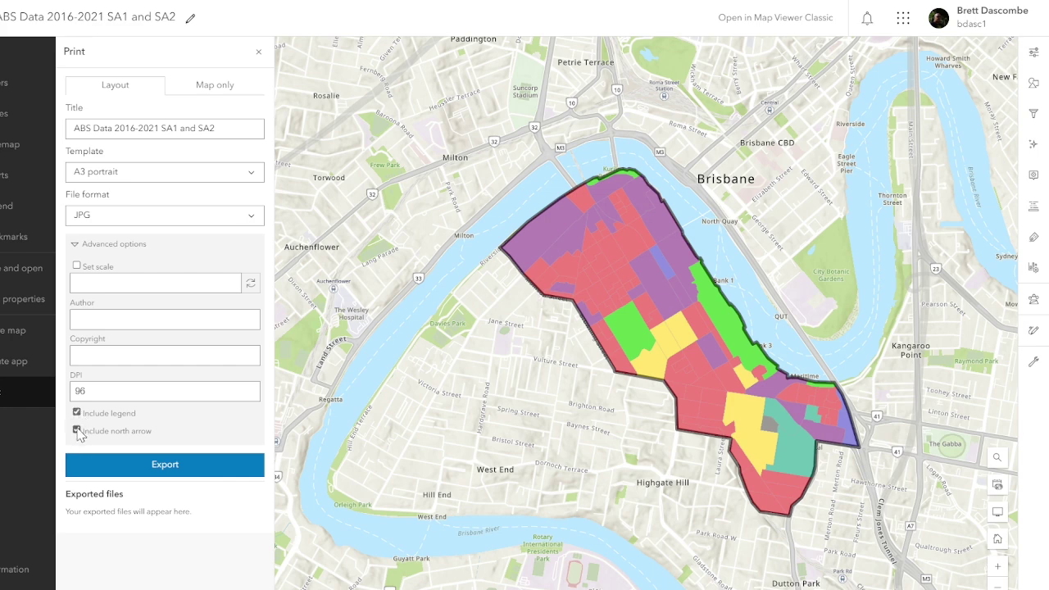
pyautogui.click(106, 312)
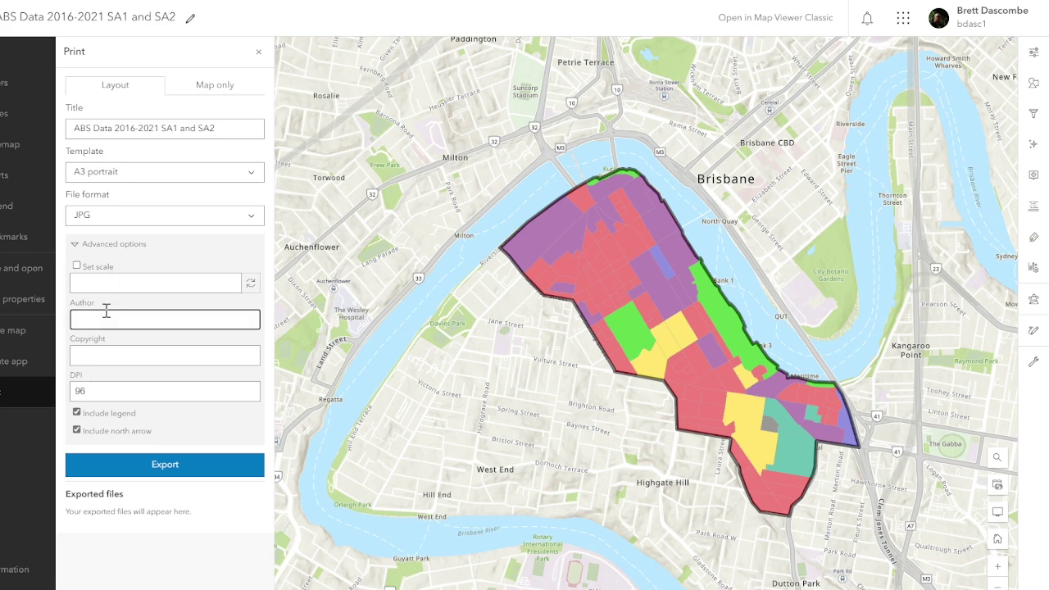